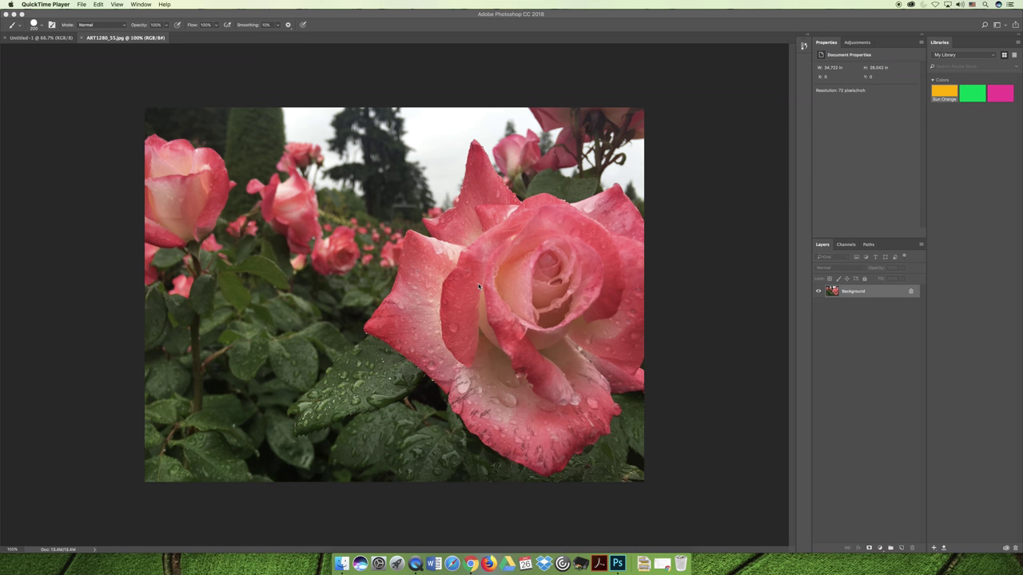
# Step: Bring Photoshop to the front and reset the workspace to Essentials
pyautogui.click(142, 5)
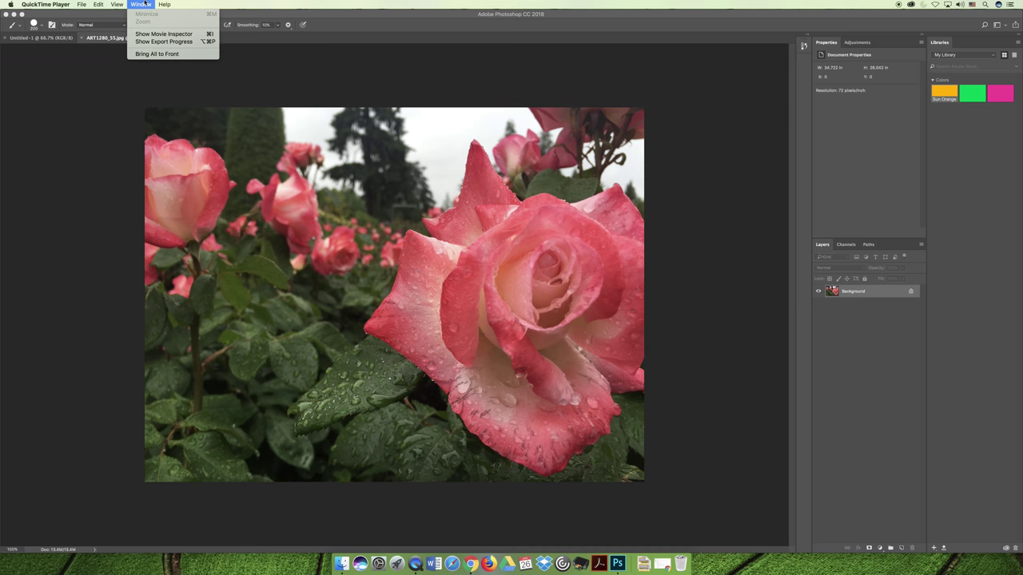
pyautogui.press('super+Tab')
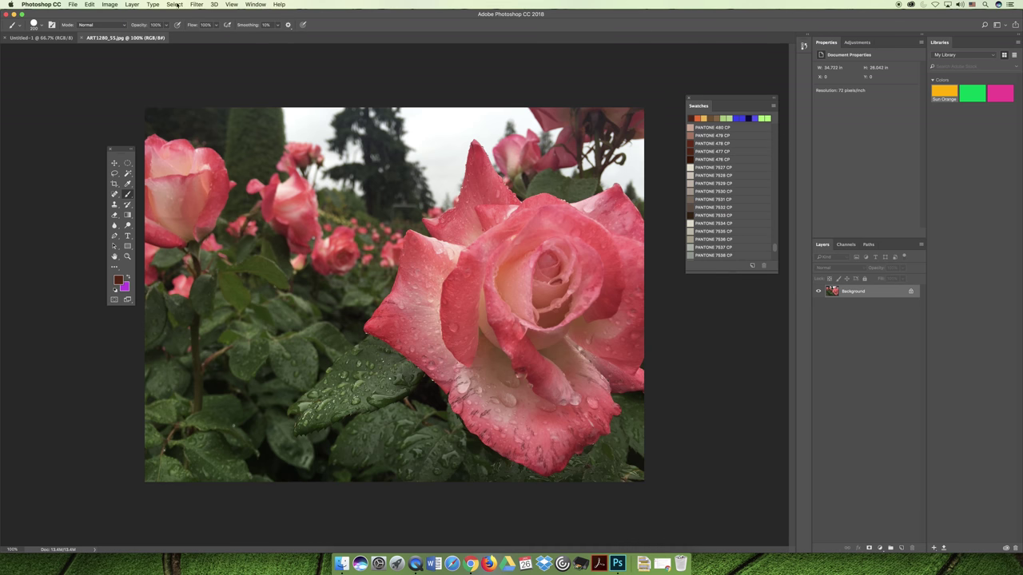
pyautogui.click(255, 4)
pyautogui.moveTo(291, 22)
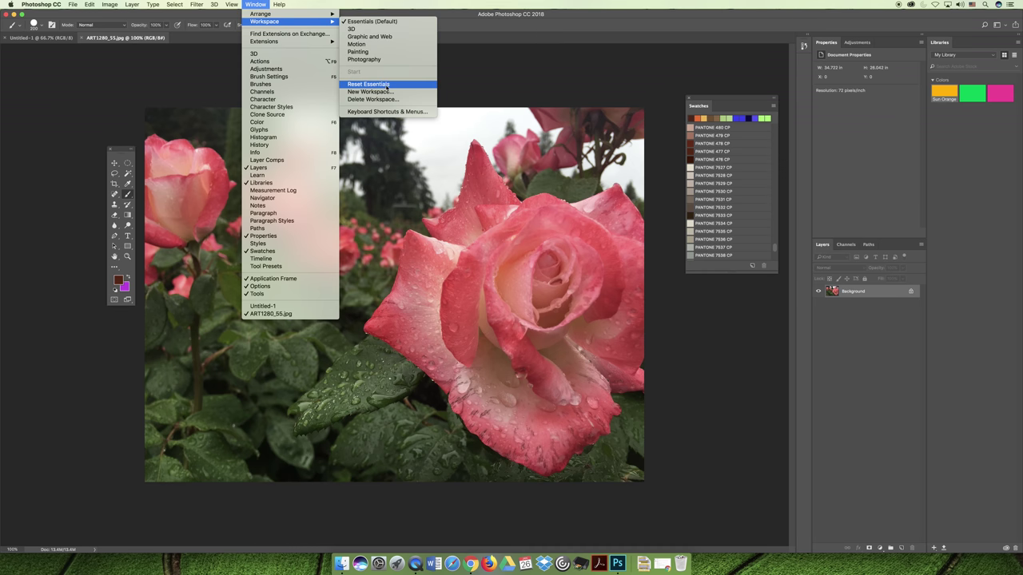
pyautogui.click(368, 83)
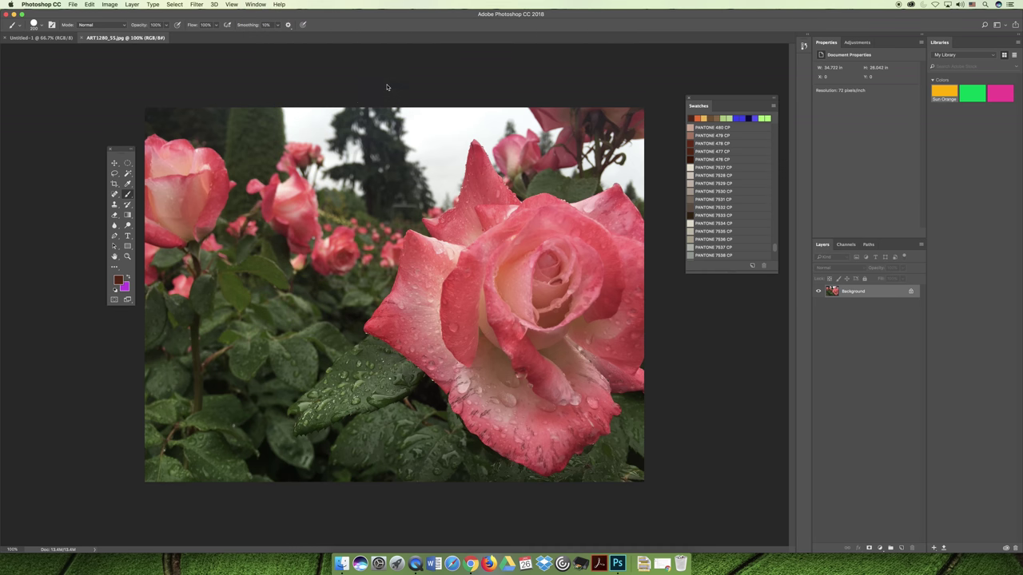
# Step: Float the Tools panel as two columns, then begin converting Background into an editable layer
pyautogui.moveTo(10, 39)
pyautogui.mouseDown()
pyautogui.moveTo(102, 92)
pyautogui.moveTo(112, 123)
pyautogui.mouseUp()
pyautogui.click(103, 97)
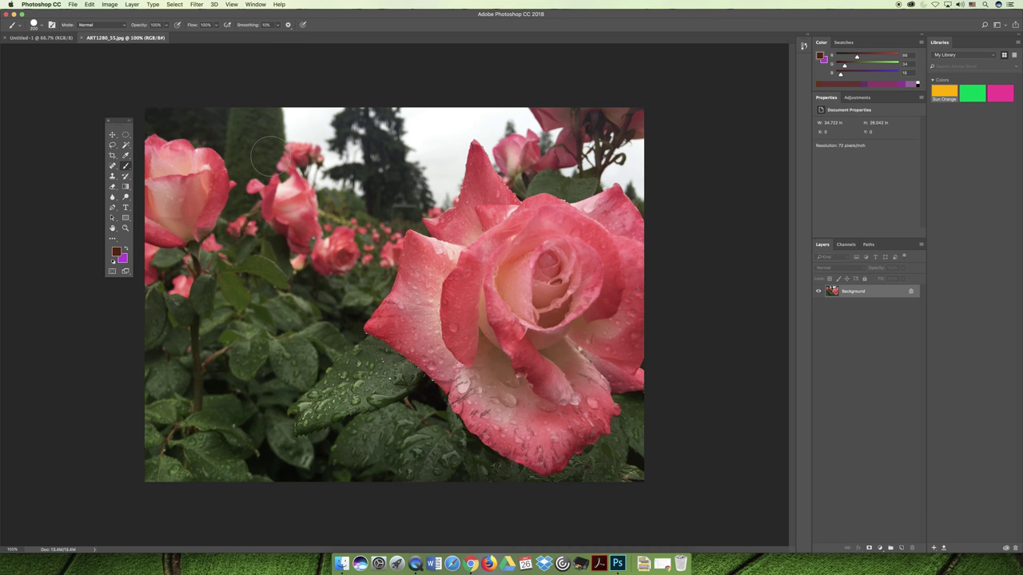
pyautogui.doubleClick(854, 292)
# Step: Confirm Layer 0, set the foreground colour to dark green, and undo a test brush stroke
pyautogui.press('Return')
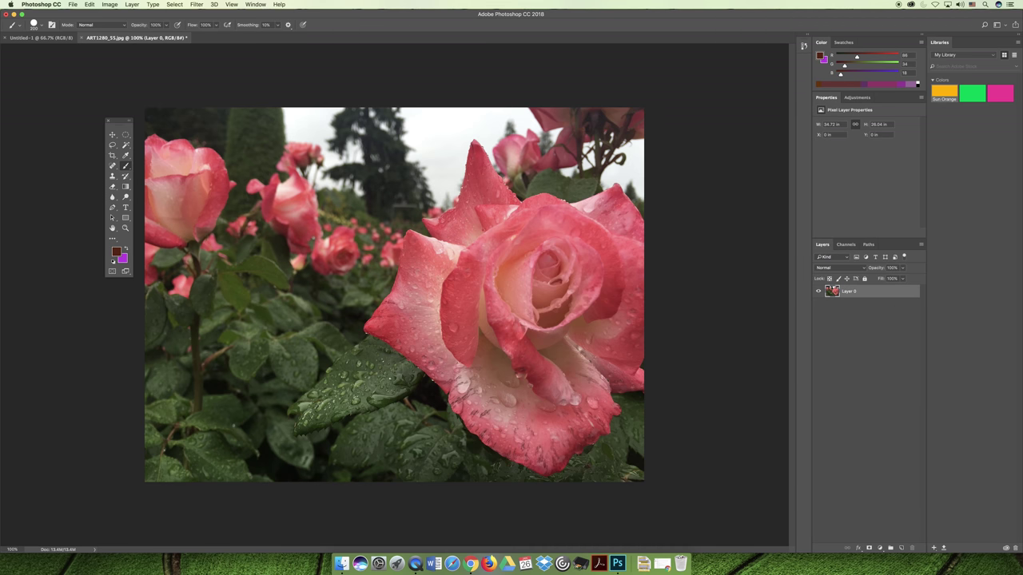
pyautogui.click(116, 252)
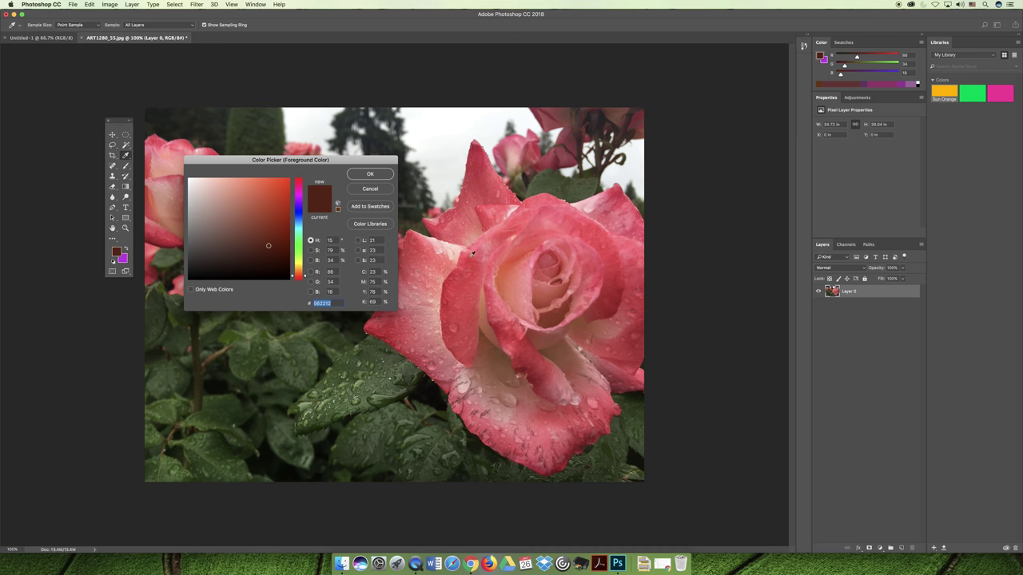
pyautogui.click(276, 187)
pyautogui.moveTo(299, 231); pyautogui.dragTo(271, 217)
pyautogui.click(371, 175)
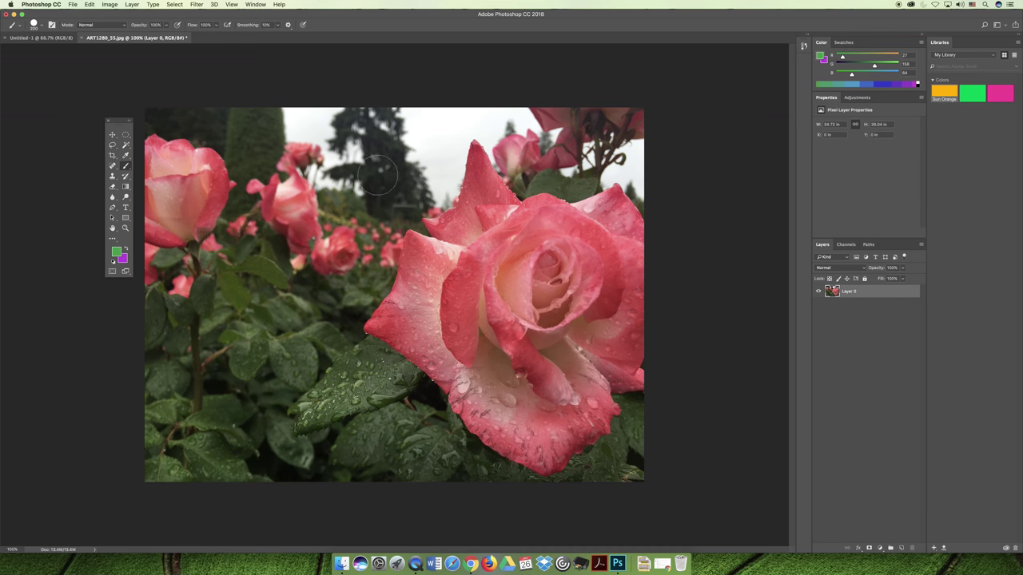
pyautogui.press('b')
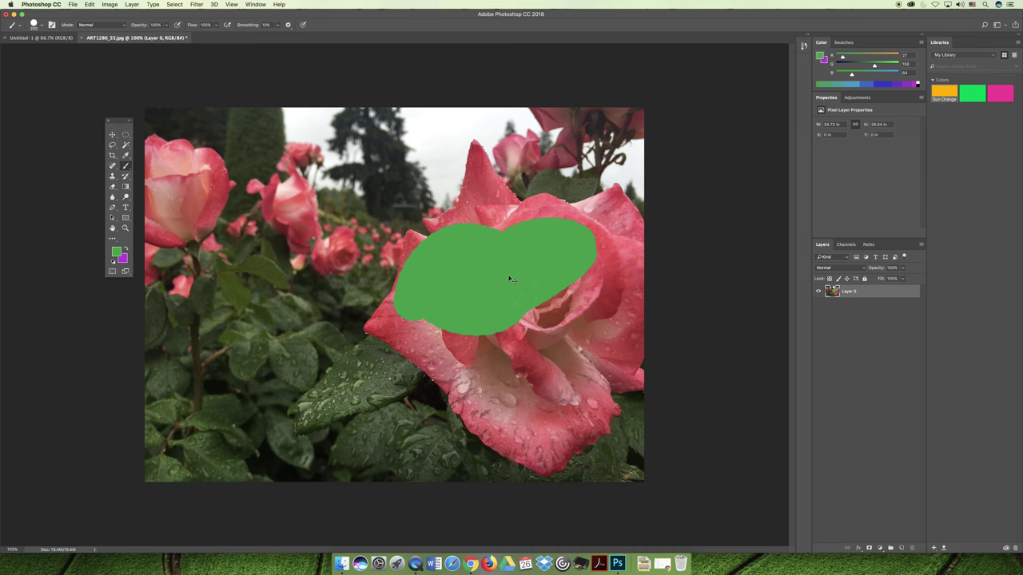
pyautogui.press('super+z')
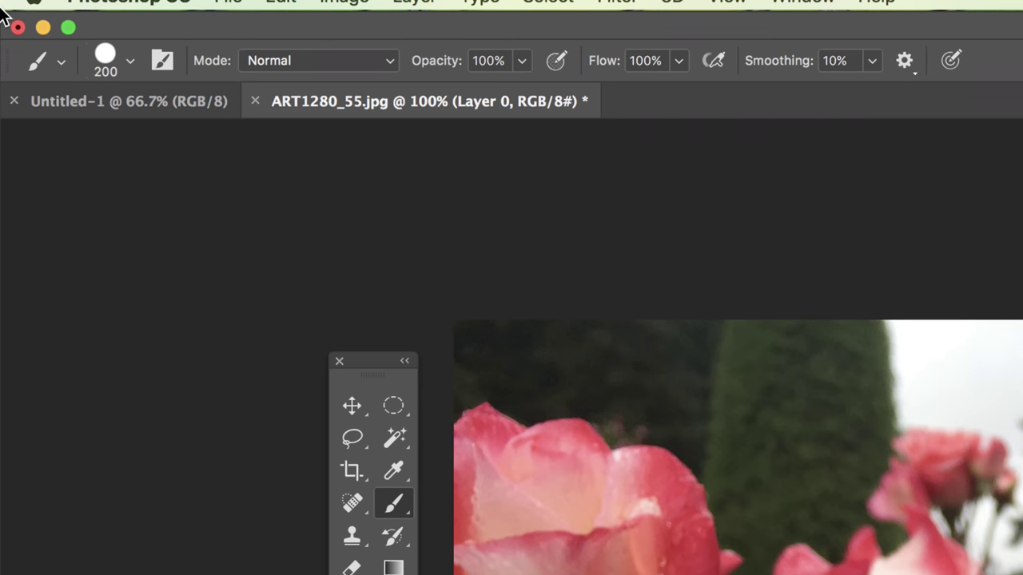
# Step: Choose the soft round brush and set its hardness to 26%
pyautogui.click(68, 70)
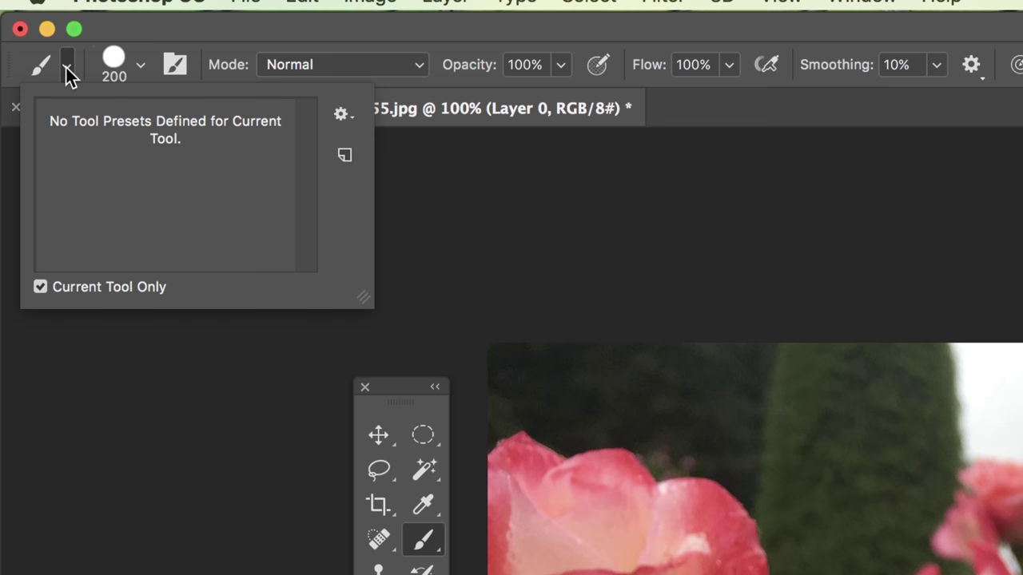
pyautogui.click(133, 69)
pyautogui.click(140, 71)
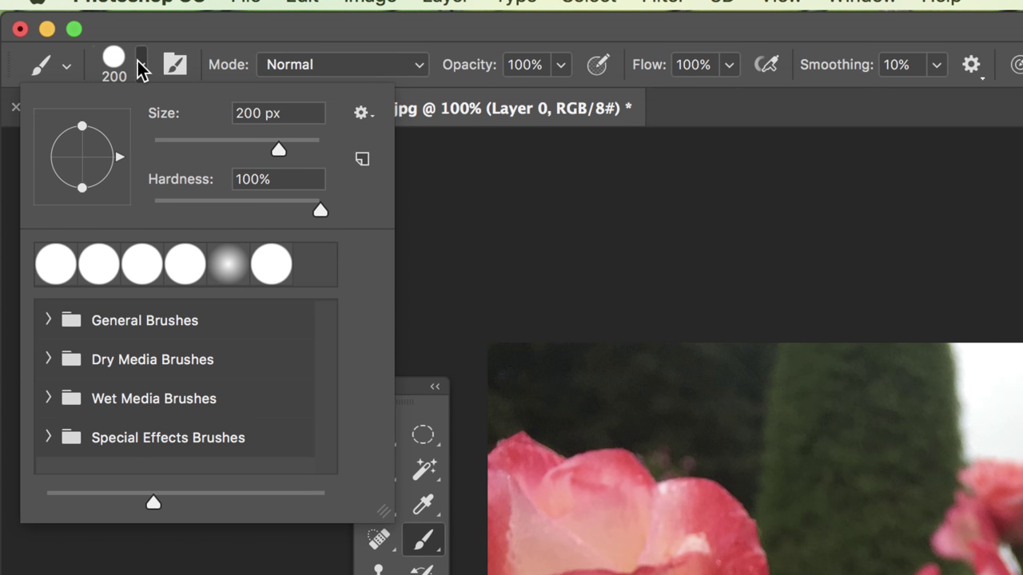
pyautogui.click(231, 272)
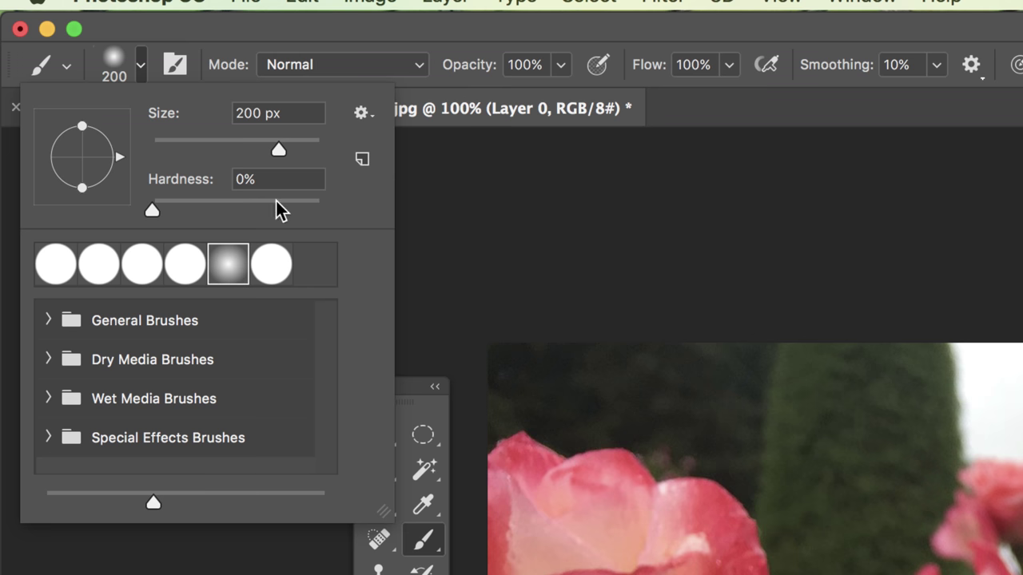
pyautogui.moveTo(155, 210); pyautogui.dragTo(197, 212)
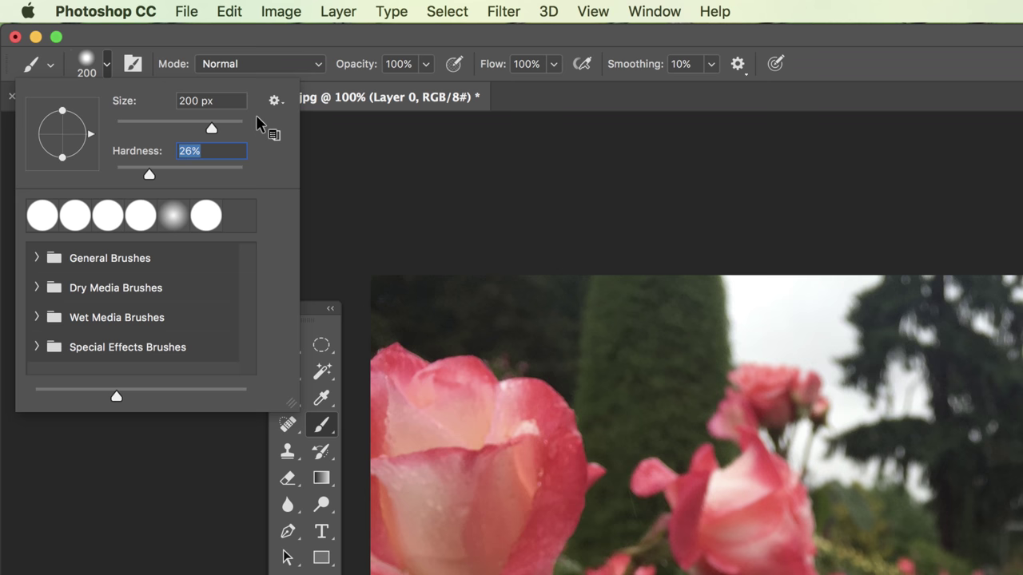
pyautogui.press('Return')
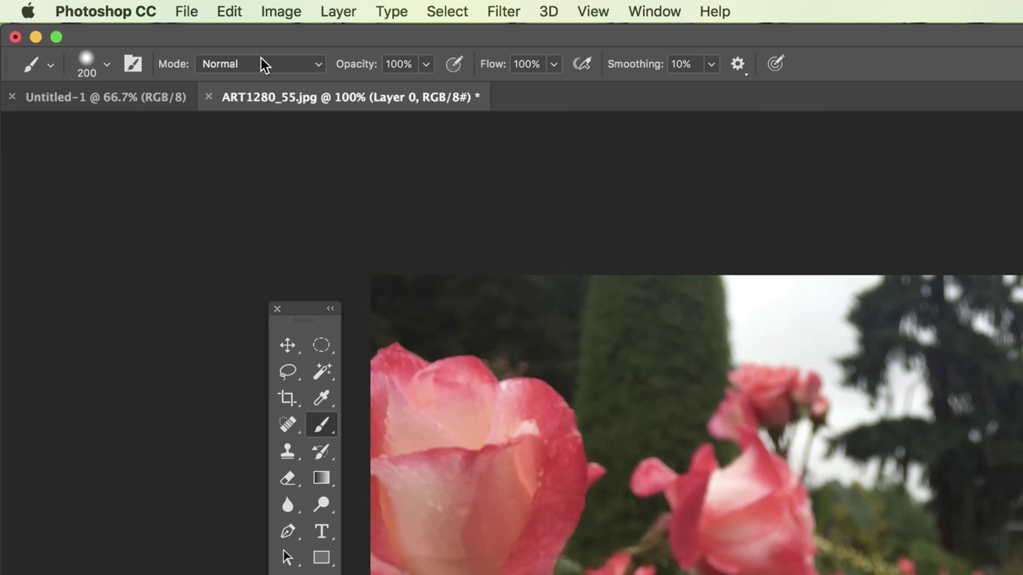
# Step: Lower brush opacity to 37%, wash pale green over the rose, then remove it
pyautogui.click(426, 64)
pyautogui.moveTo(416, 78); pyautogui.dragTo(366, 85)
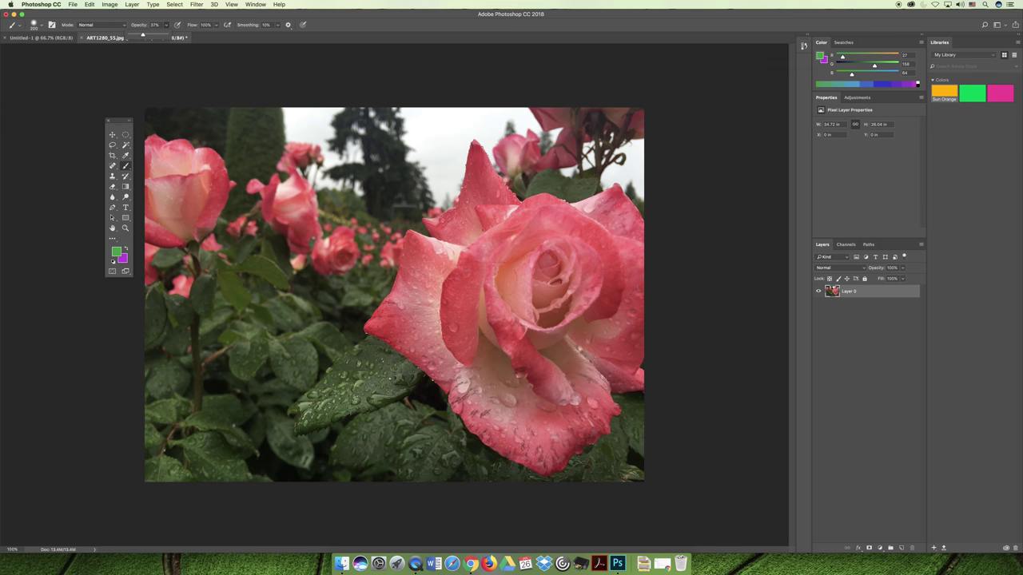
pyautogui.moveTo(492, 272)
pyautogui.mouseDown()
pyautogui.moveTo(511, 244)
pyautogui.moveTo(544, 308)
pyautogui.moveTo(567, 295)
pyautogui.moveTo(519, 327)
pyautogui.moveTo(604, 297)
pyautogui.mouseUp()
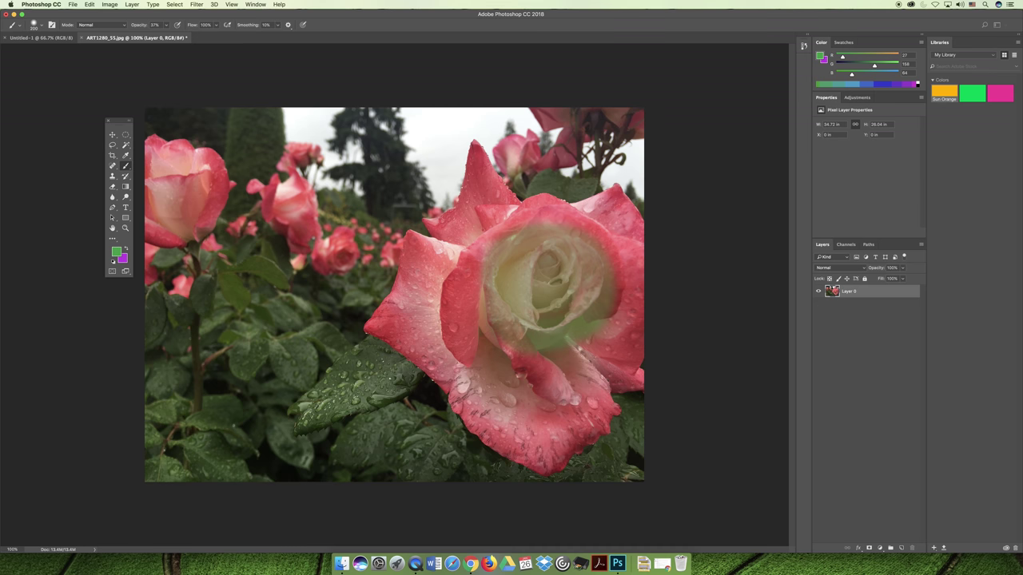
pyautogui.moveTo(485, 334)
pyautogui.mouseDown()
pyautogui.moveTo(467, 251)
pyautogui.moveTo(544, 236)
pyautogui.moveTo(511, 367)
pyautogui.moveTo(559, 368)
pyautogui.mouseUp()
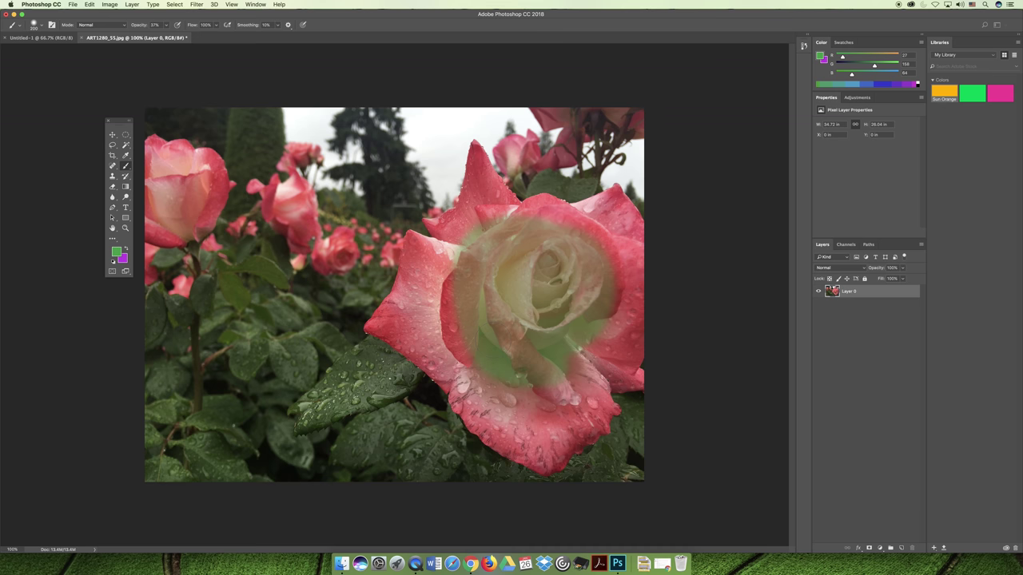
pyautogui.moveTo(573, 364); pyautogui.dragTo(615, 309)
pyautogui.moveTo(541, 394)
pyautogui.mouseDown()
pyautogui.moveTo(611, 372)
pyautogui.moveTo(640, 299)
pyautogui.moveTo(625, 242)
pyautogui.mouseUp()
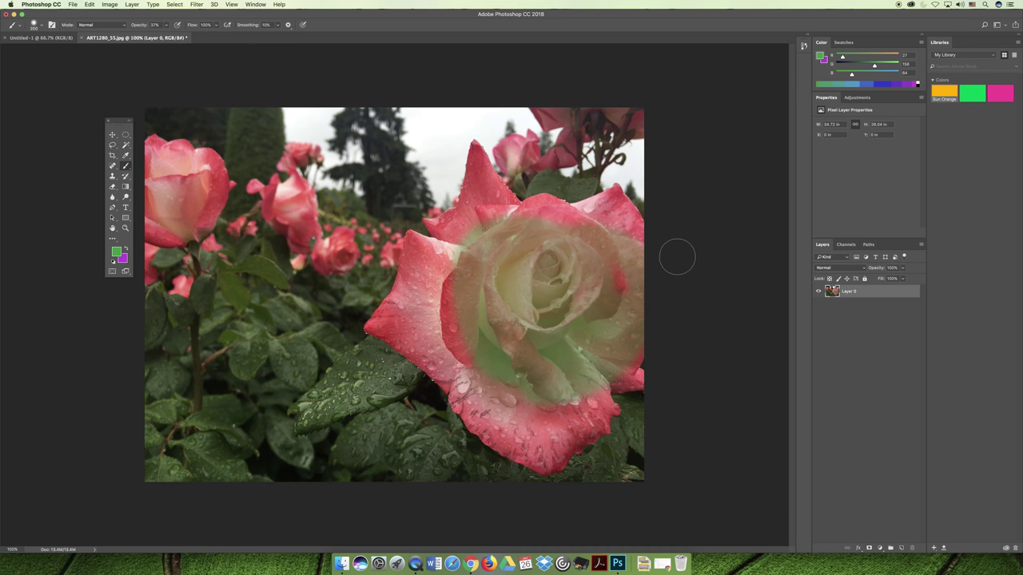
pyautogui.press('F12')
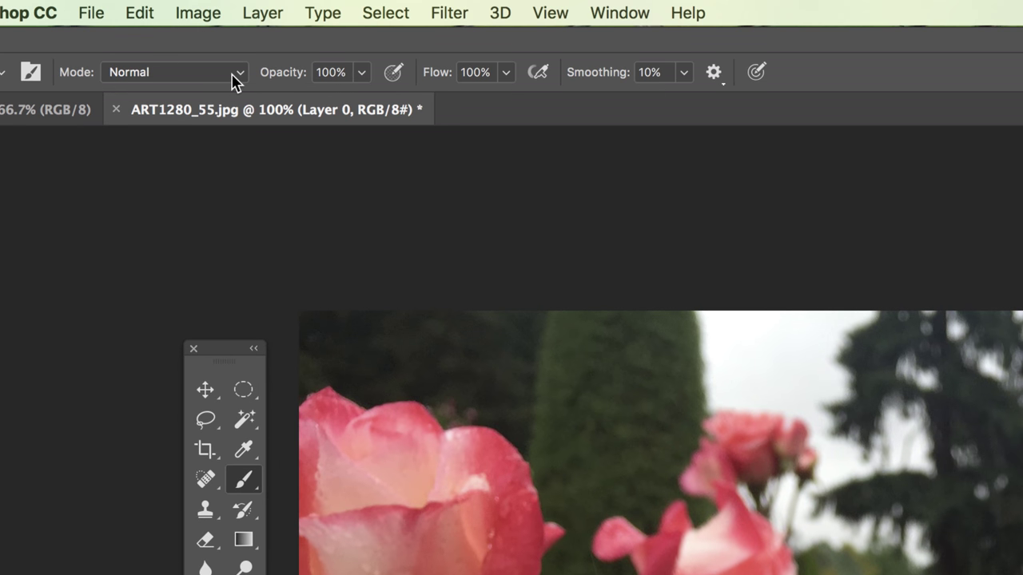
# Step: Paint test strokes in Darken mode on the rose centre and Overlay mode at upper right
pyautogui.click(156, 23)
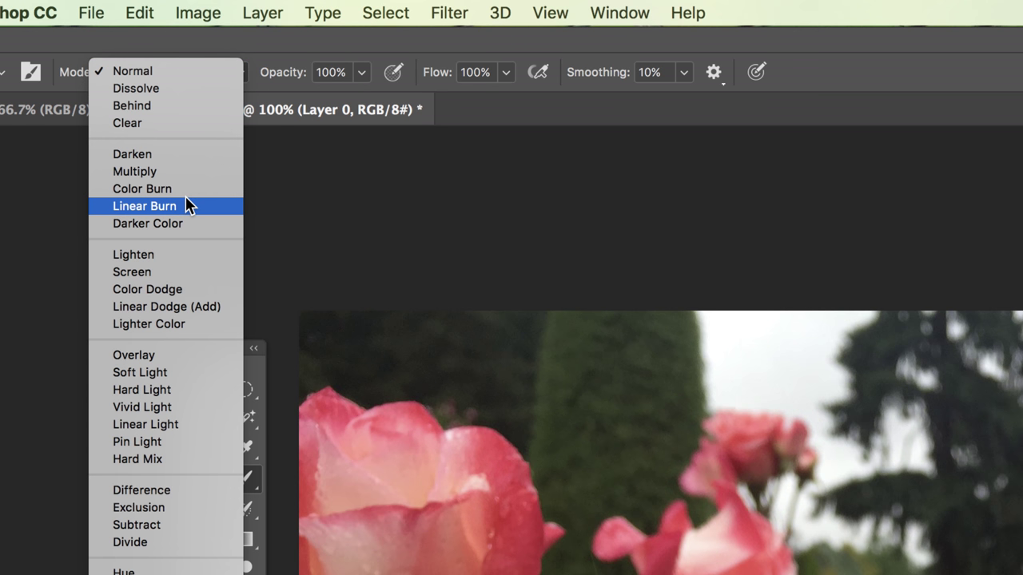
pyautogui.click(154, 152)
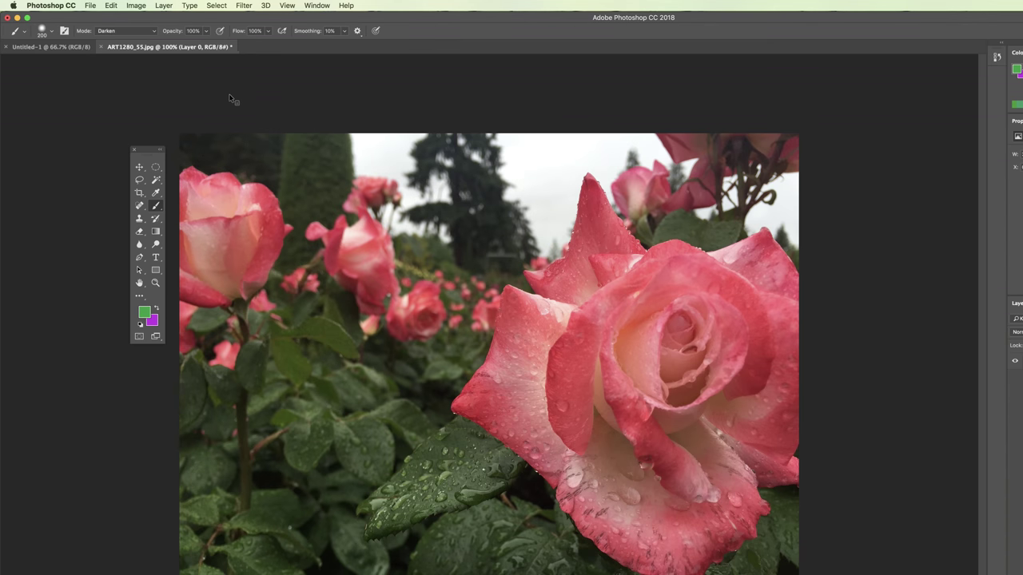
pyautogui.moveTo(587, 332)
pyautogui.mouseDown()
pyautogui.moveTo(631, 320)
pyautogui.moveTo(620, 340)
pyautogui.moveTo(647, 303)
pyautogui.moveTo(615, 367)
pyautogui.moveTo(591, 304)
pyautogui.moveTo(655, 359)
pyautogui.mouseUp()
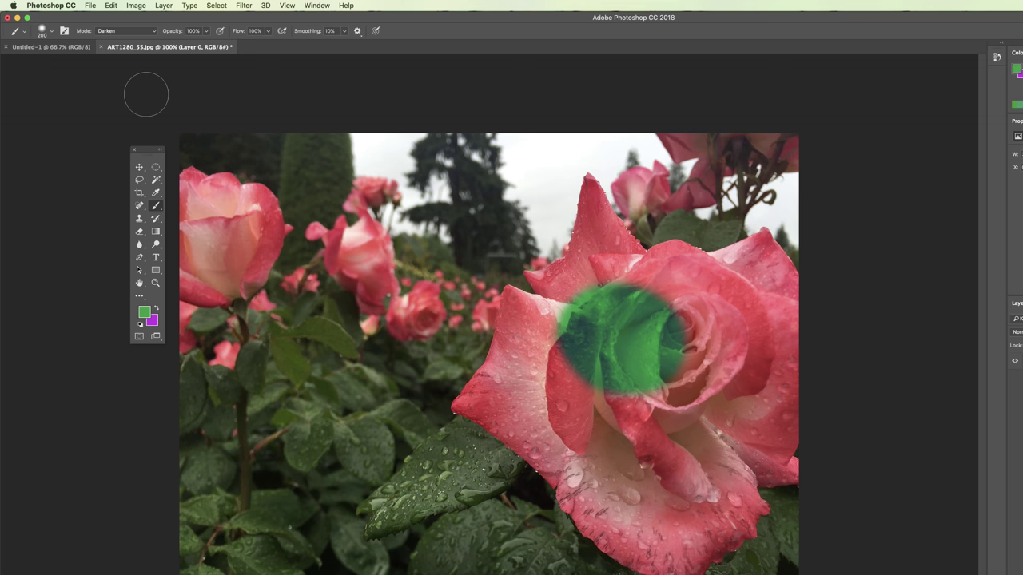
pyautogui.click(152, 31)
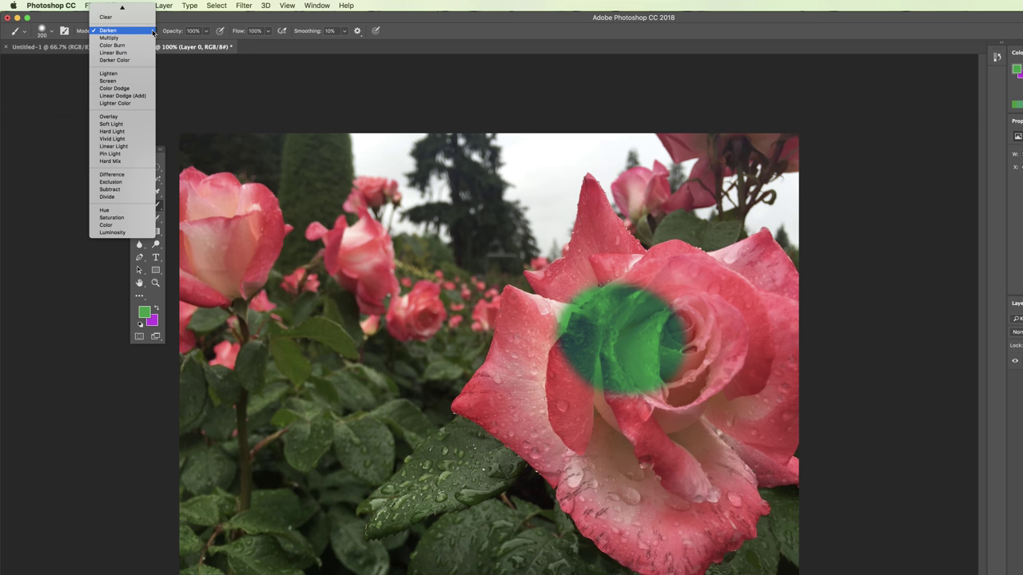
pyautogui.click(112, 117)
pyautogui.moveTo(719, 284)
pyautogui.mouseDown()
pyautogui.moveTo(757, 287)
pyautogui.moveTo(725, 322)
pyautogui.moveTo(729, 294)
pyautogui.moveTo(713, 301)
pyautogui.moveTo(750, 284)
pyautogui.moveTo(729, 291)
pyautogui.moveTo(780, 294)
pyautogui.moveTo(783, 329)
pyautogui.moveTo(722, 333)
pyautogui.moveTo(759, 268)
pyautogui.mouseUp()
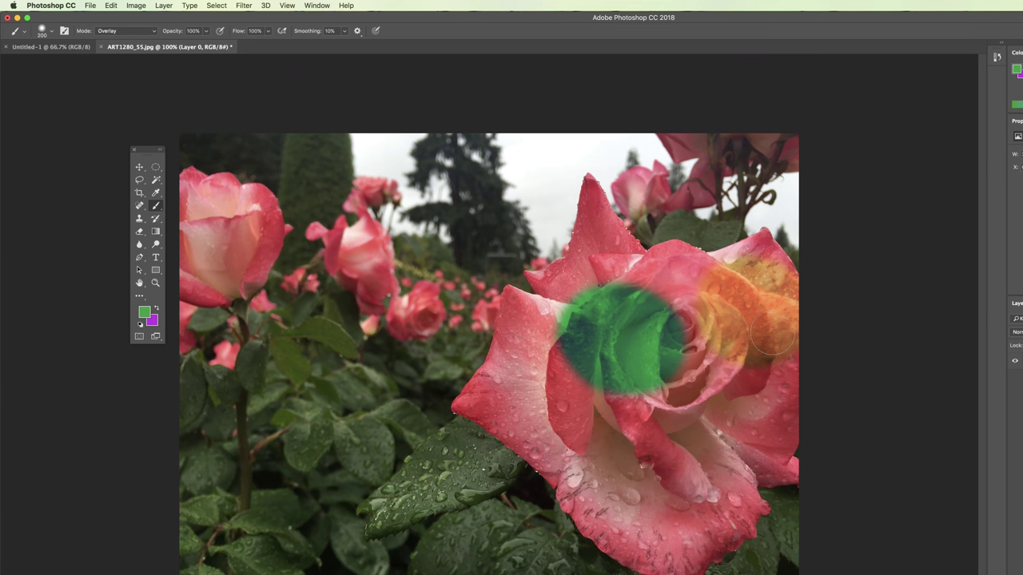
# Step: Switch the brush to Hue mode and tint the rose's left petal green
pyautogui.click(152, 30)
pyautogui.click(112, 124)
pyautogui.moveTo(528, 392)
pyautogui.mouseDown()
pyautogui.moveTo(491, 436)
pyautogui.moveTo(476, 379)
pyautogui.moveTo(484, 440)
pyautogui.moveTo(464, 400)
pyautogui.mouseUp()
pyautogui.moveTo(511, 367)
pyautogui.mouseDown()
pyautogui.moveTo(551, 376)
pyautogui.moveTo(488, 352)
pyautogui.moveTo(543, 320)
pyautogui.moveTo(519, 292)
pyautogui.mouseUp()
pyautogui.moveTo(556, 356)
pyautogui.mouseDown()
pyautogui.moveTo(560, 404)
pyautogui.moveTo(492, 308)
pyautogui.moveTo(504, 448)
pyautogui.moveTo(523, 455)
pyautogui.mouseUp()
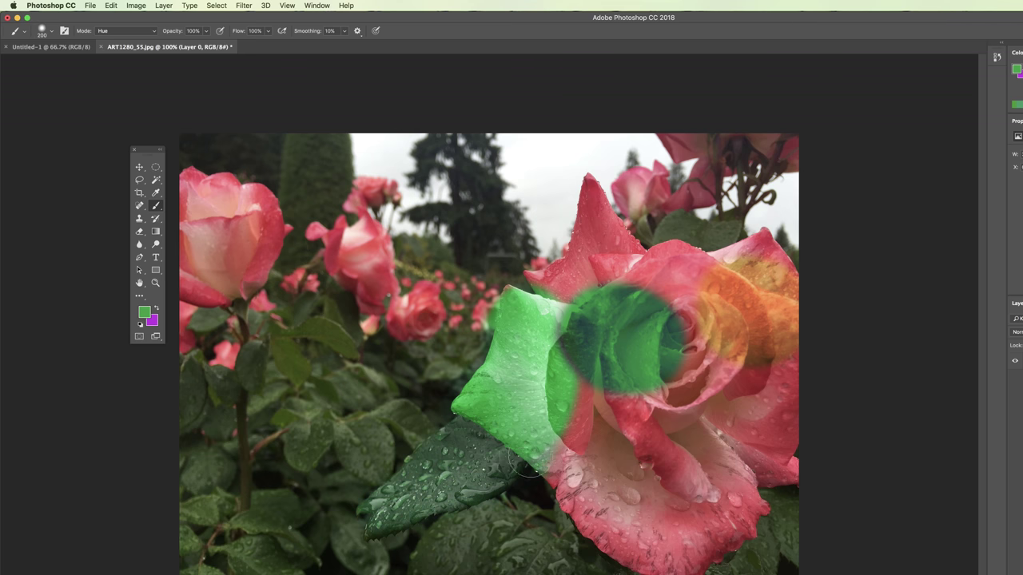
pyautogui.click(155, 31)
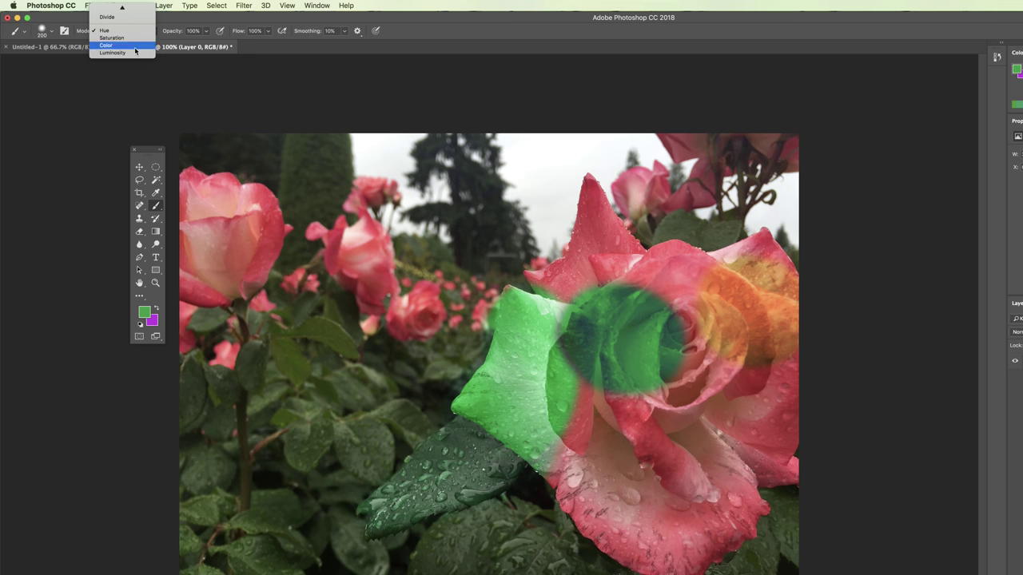
# Step: Set the brush to Color mode and paint green across the rose's lower petals
pyautogui.click(135, 46)
pyautogui.moveTo(550, 489)
pyautogui.mouseDown()
pyautogui.moveTo(595, 392)
pyautogui.moveTo(558, 517)
pyautogui.moveTo(636, 460)
pyautogui.moveTo(747, 430)
pyautogui.moveTo(769, 477)
pyautogui.moveTo(710, 548)
pyautogui.moveTo(749, 533)
pyautogui.moveTo(726, 556)
pyautogui.moveTo(635, 447)
pyautogui.moveTo(642, 410)
pyautogui.moveTo(681, 404)
pyautogui.mouseUp()
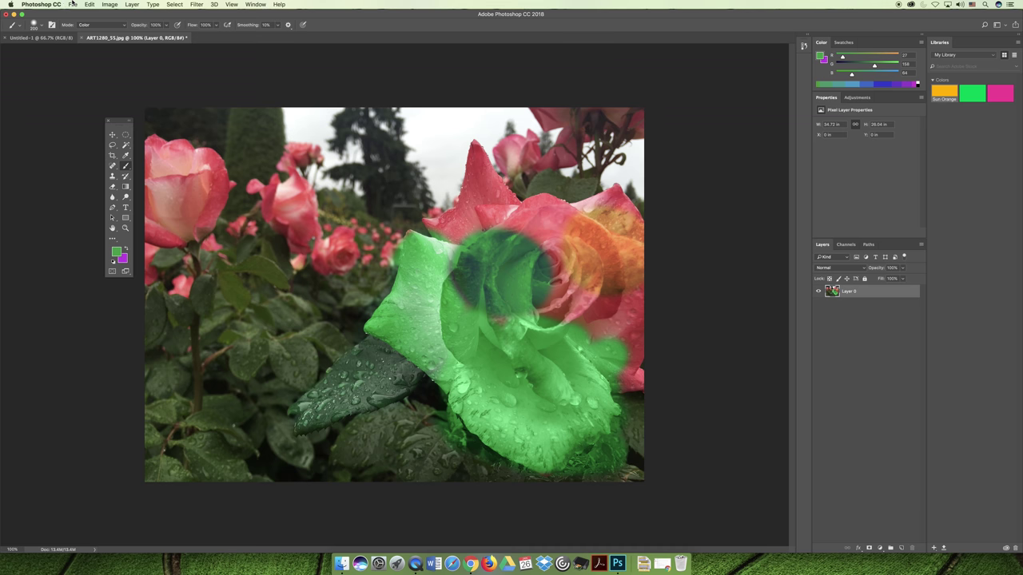
# Step: Revert the photo to its original and add a new empty Layer 1
pyautogui.click(72, 4)
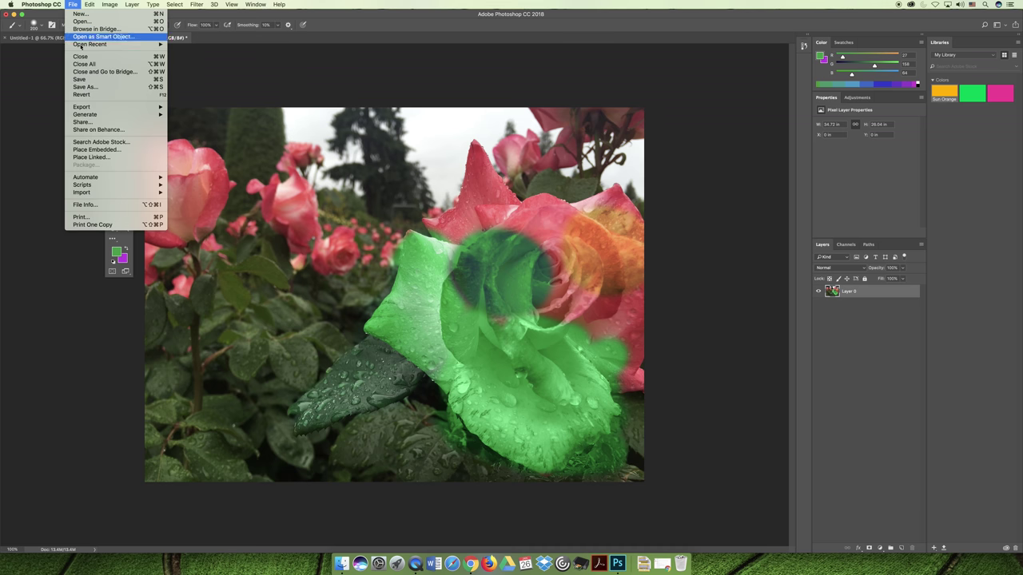
pyautogui.click(80, 86)
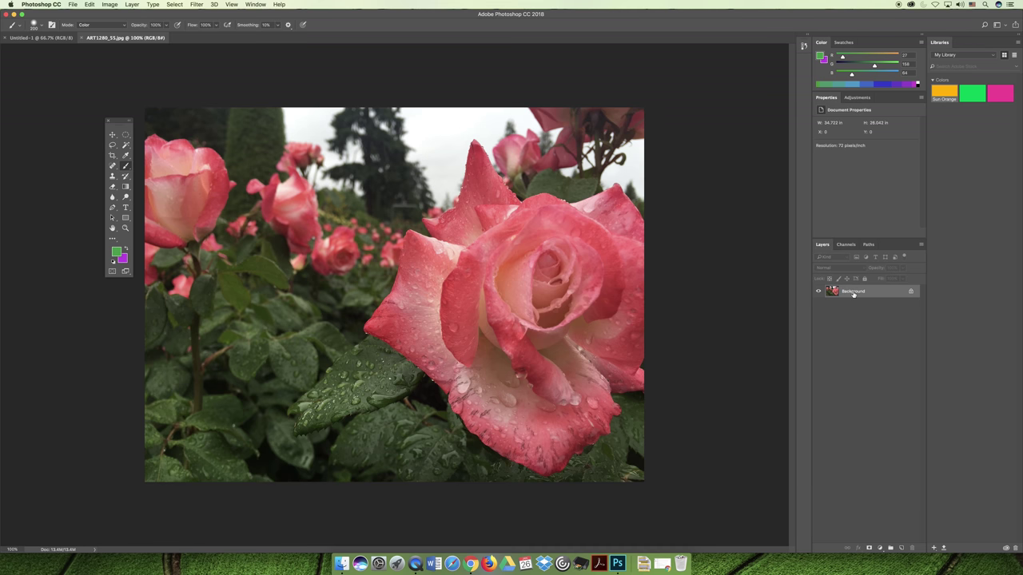
pyautogui.click(902, 548)
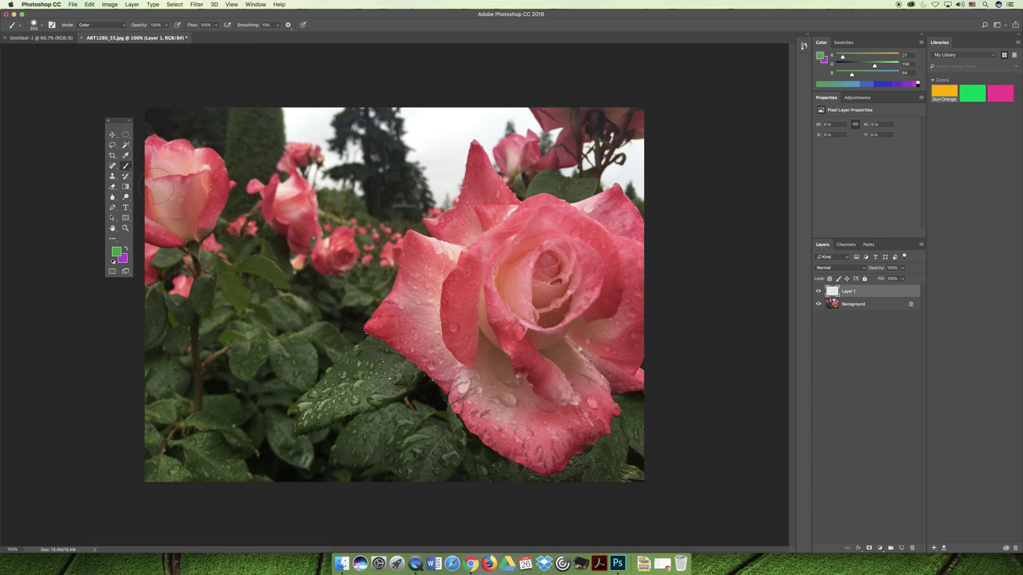
# Step: Test a Color-mode green stroke on the rose centre, undo it, and reset the brush to Normal
pyautogui.click(104, 26)
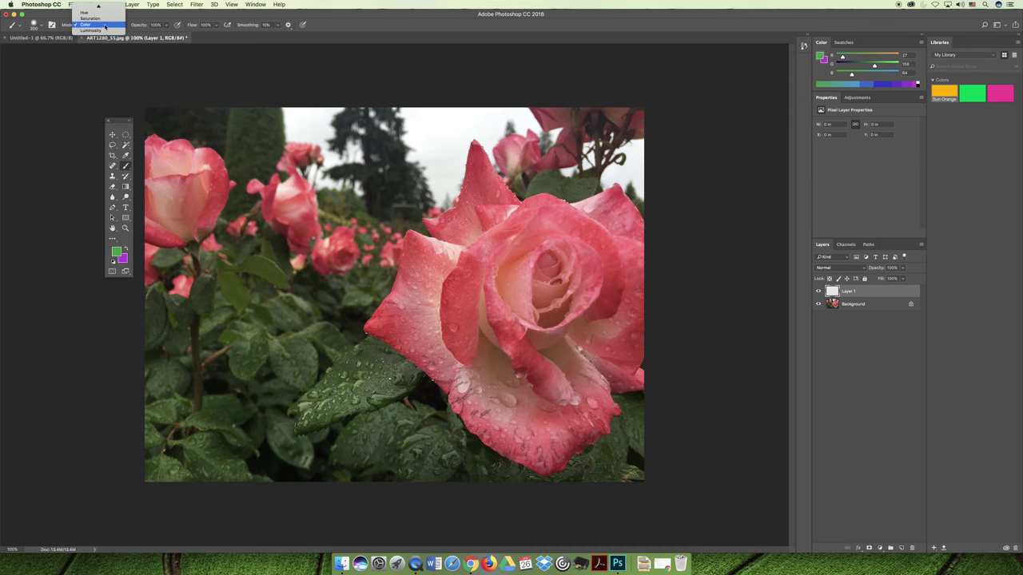
pyautogui.click(105, 26)
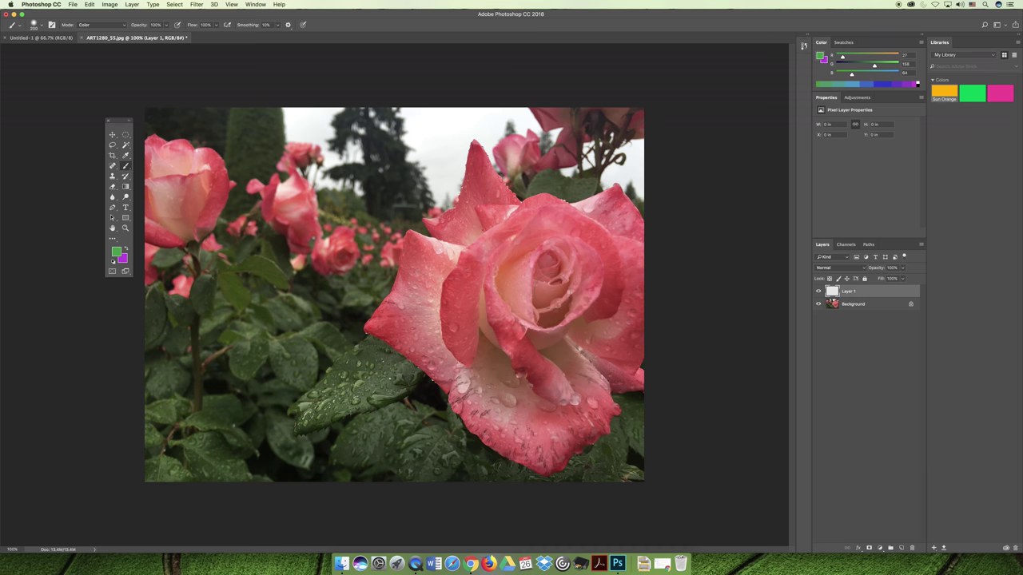
pyautogui.moveTo(544, 290)
pyautogui.mouseDown()
pyautogui.moveTo(551, 243)
pyautogui.moveTo(559, 272)
pyautogui.moveTo(551, 264)
pyautogui.mouseUp()
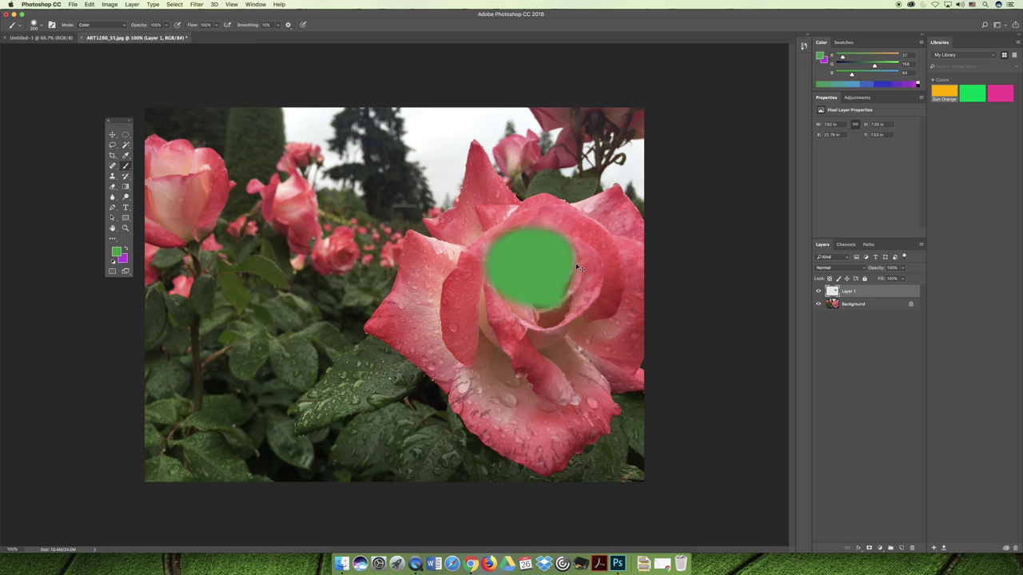
pyautogui.press('super+z')
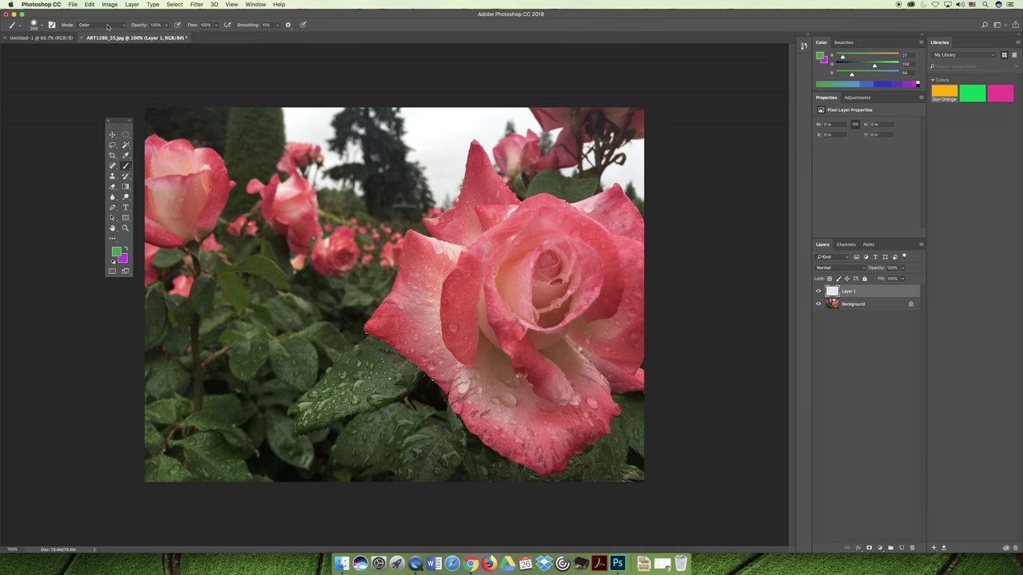
pyautogui.click(107, 26)
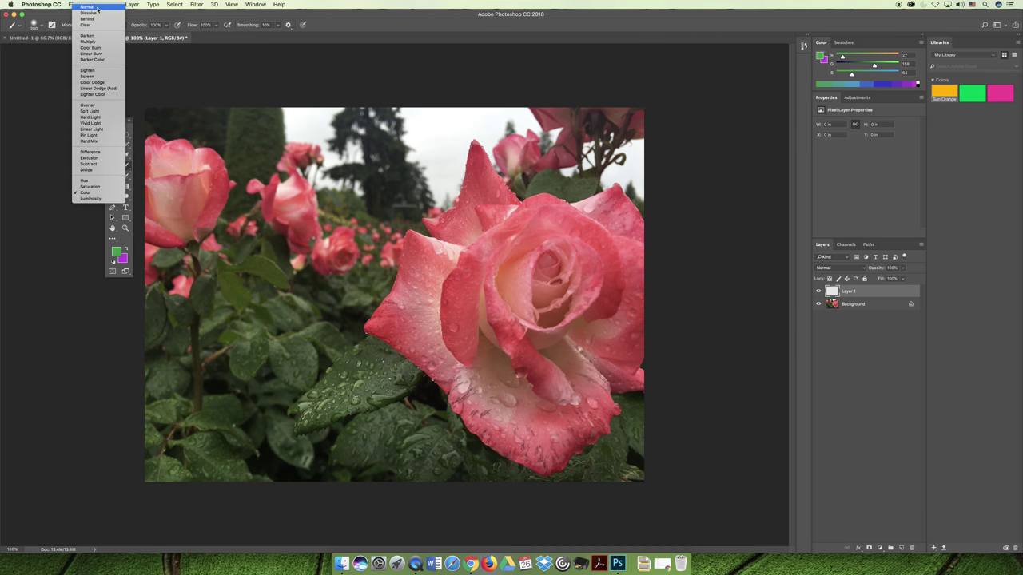
pyautogui.click(98, 8)
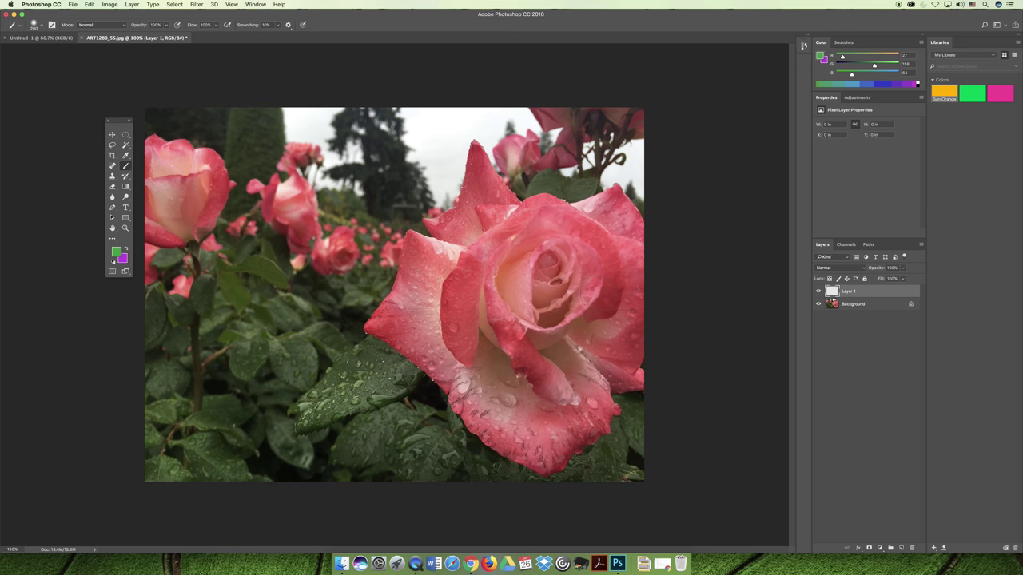
# Step: Paint an opaque green blob over the big rose's centre on Layer 1 in Normal mode
pyautogui.moveTo(544, 287)
pyautogui.mouseDown()
pyautogui.moveTo(520, 263)
pyautogui.moveTo(568, 286)
pyautogui.moveTo(490, 303)
pyautogui.moveTo(496, 328)
pyautogui.moveTo(448, 288)
pyautogui.moveTo(607, 351)
pyautogui.moveTo(587, 335)
pyautogui.moveTo(565, 239)
pyautogui.moveTo(511, 228)
pyautogui.moveTo(548, 206)
pyautogui.moveTo(623, 272)
pyautogui.mouseUp()
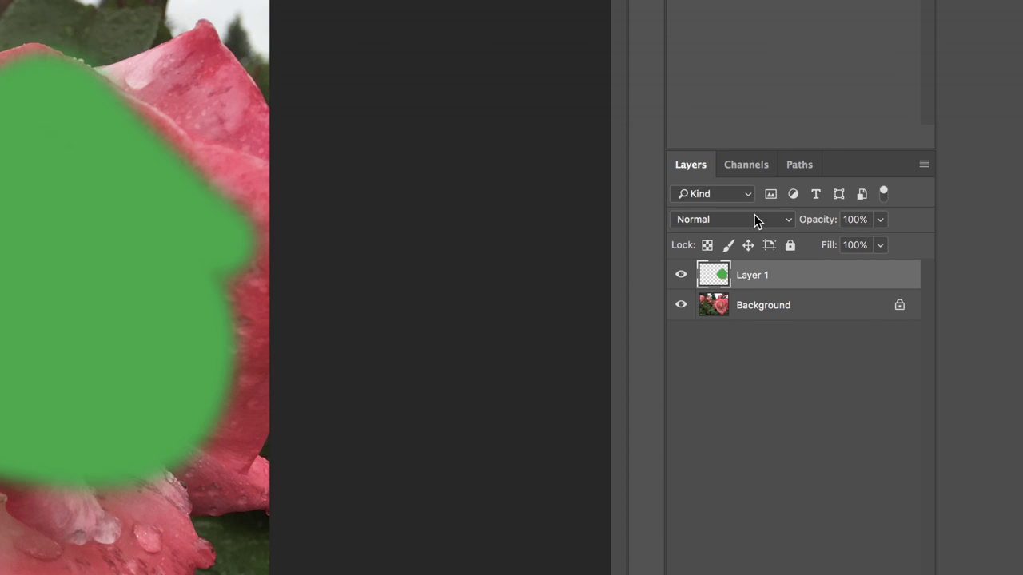
# Step: Set Layer 1's blend mode to Screen and extend the green paint over the lower petals
pyautogui.click(754, 218)
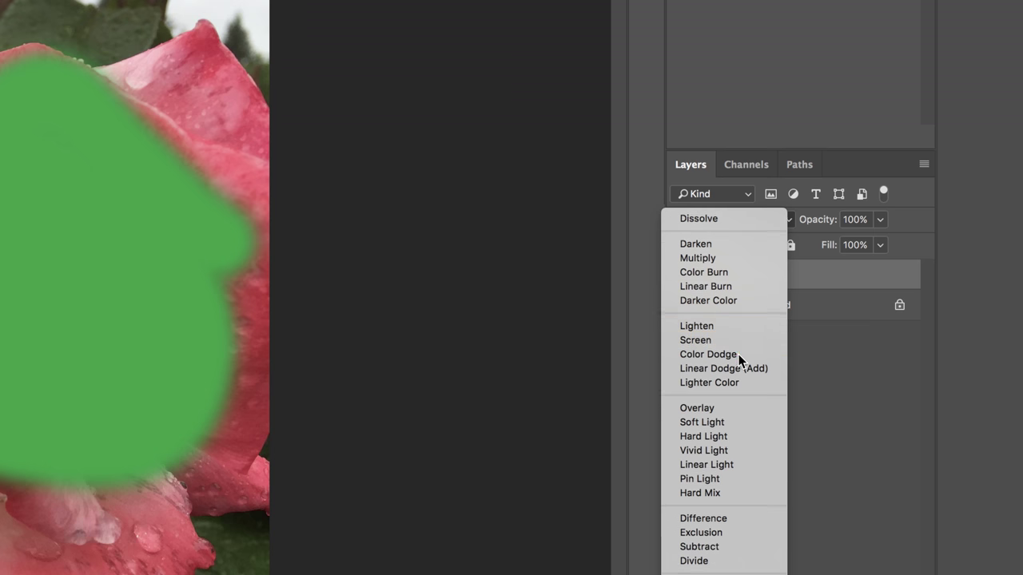
pyautogui.click(738, 356)
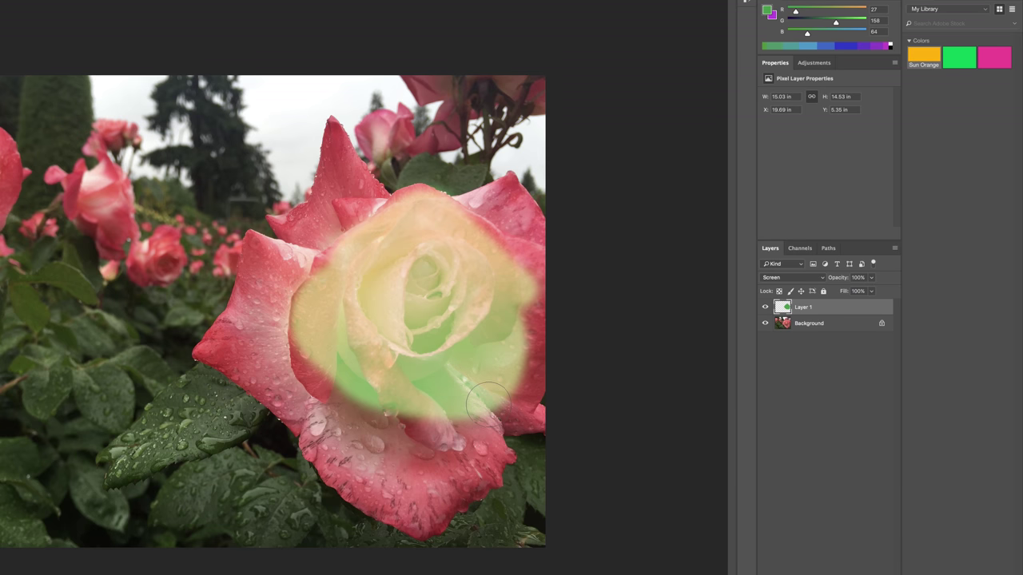
pyautogui.moveTo(487, 373)
pyautogui.mouseDown()
pyautogui.moveTo(433, 434)
pyautogui.moveTo(480, 438)
pyautogui.moveTo(495, 457)
pyautogui.moveTo(463, 480)
pyautogui.moveTo(457, 452)
pyautogui.moveTo(436, 468)
pyautogui.moveTo(447, 500)
pyautogui.moveTo(433, 508)
pyautogui.moveTo(390, 501)
pyautogui.moveTo(348, 460)
pyautogui.moveTo(409, 482)
pyautogui.moveTo(421, 521)
pyautogui.moveTo(437, 512)
pyautogui.moveTo(428, 467)
pyautogui.moveTo(385, 417)
pyautogui.moveTo(380, 436)
pyautogui.moveTo(402, 474)
pyautogui.moveTo(347, 459)
pyautogui.moveTo(347, 472)
pyautogui.moveTo(325, 449)
pyautogui.moveTo(360, 487)
pyautogui.moveTo(312, 441)
pyautogui.moveTo(289, 392)
pyautogui.moveTo(281, 399)
pyautogui.moveTo(248, 365)
pyautogui.moveTo(212, 352)
pyautogui.moveTo(254, 296)
pyautogui.moveTo(261, 247)
pyautogui.moveTo(331, 259)
pyautogui.moveTo(279, 283)
pyautogui.moveTo(320, 290)
pyautogui.moveTo(325, 317)
pyautogui.moveTo(313, 335)
pyautogui.moveTo(328, 358)
pyautogui.moveTo(317, 388)
pyautogui.moveTo(484, 413)
pyautogui.moveTo(534, 397)
pyautogui.moveTo(519, 416)
pyautogui.moveTo(583, 349)
pyautogui.moveTo(523, 322)
pyautogui.moveTo(502, 271)
pyautogui.moveTo(530, 241)
pyautogui.moveTo(505, 186)
pyautogui.moveTo(439, 212)
pyautogui.moveTo(523, 215)
pyautogui.moveTo(424, 200)
pyautogui.moveTo(371, 215)
pyautogui.moveTo(376, 204)
pyautogui.moveTo(333, 126)
pyautogui.moveTo(323, 200)
pyautogui.moveTo(285, 225)
pyautogui.moveTo(351, 224)
pyautogui.mouseUp()
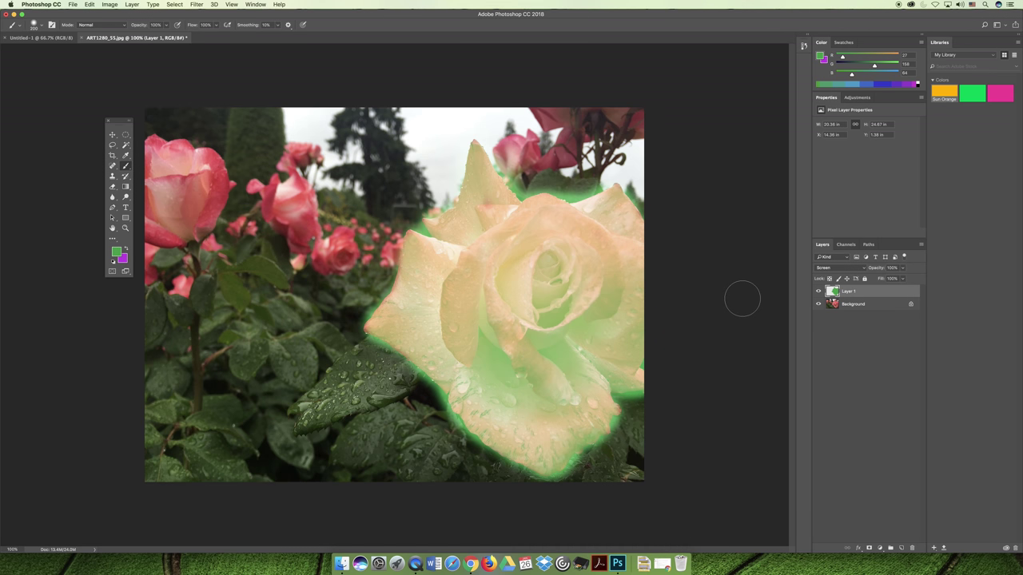
# Step: Try Color Dodge on Layer 1, testing Fill near 47% before returning it to 100%
pyautogui.click(839, 268)
pyautogui.click(843, 273)
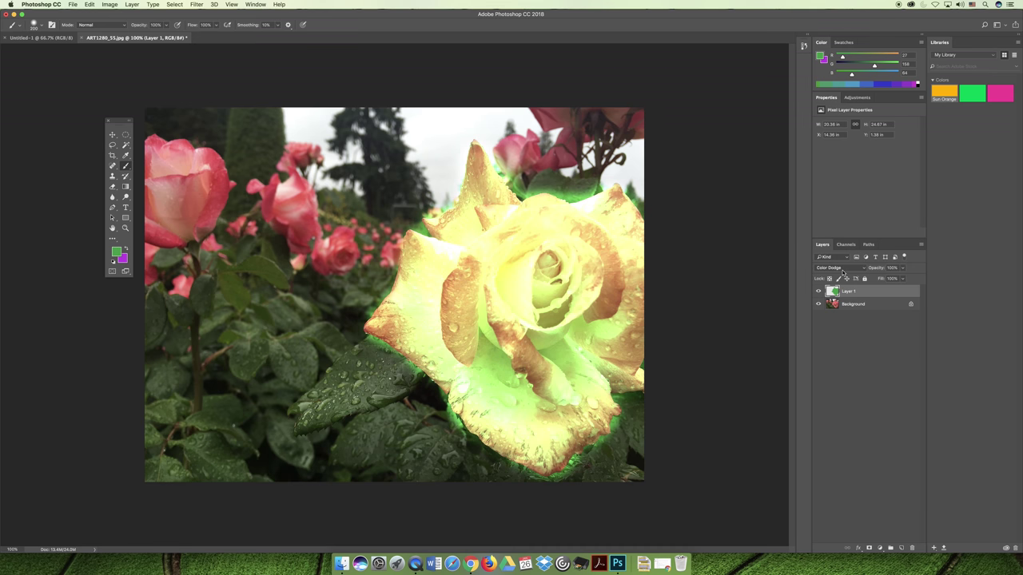
pyautogui.click(843, 271)
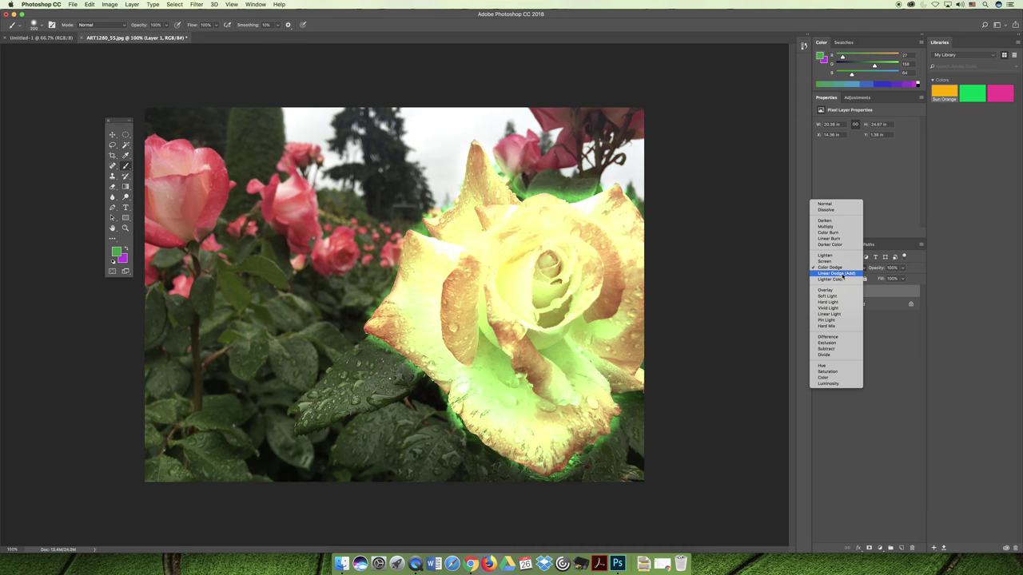
pyautogui.click(899, 360)
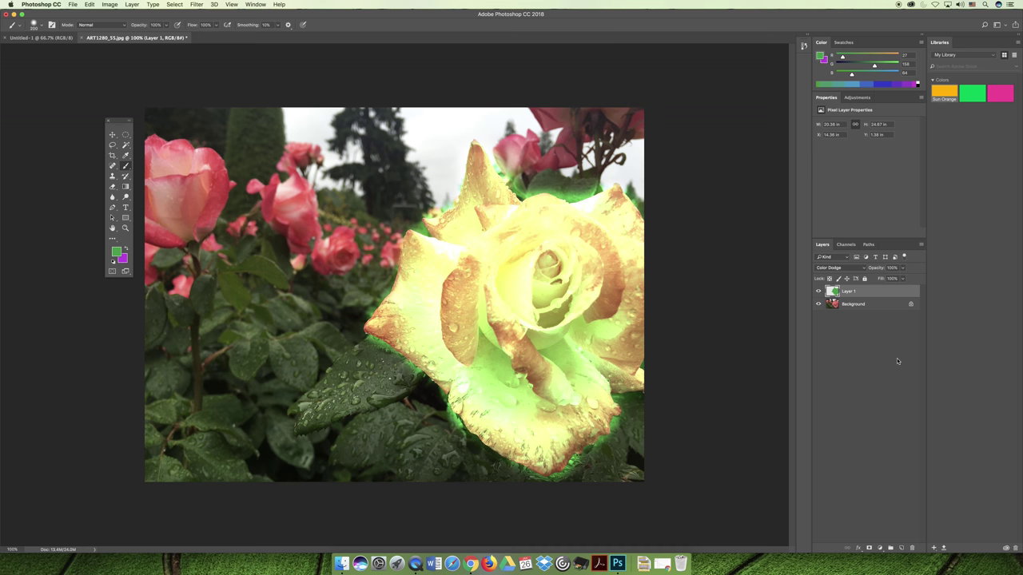
pyautogui.click(905, 279)
pyautogui.click(884, 290)
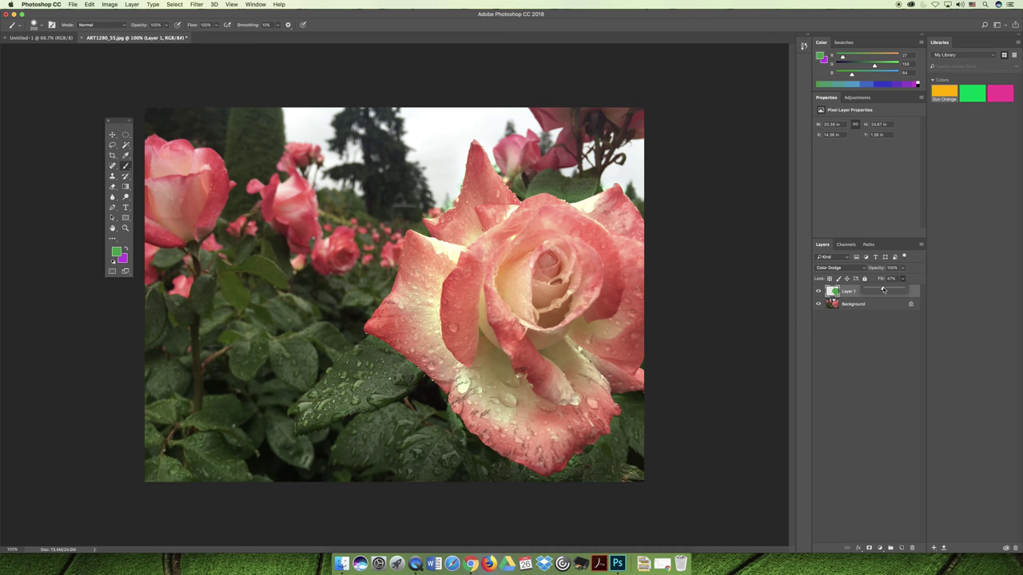
pyautogui.moveTo(884, 290); pyautogui.dragTo(937, 286)
# Step: Compare Overlay and Hard Light, settle on Pin Light, and keep Layer 1's Fill at 100%
pyautogui.click(855, 267)
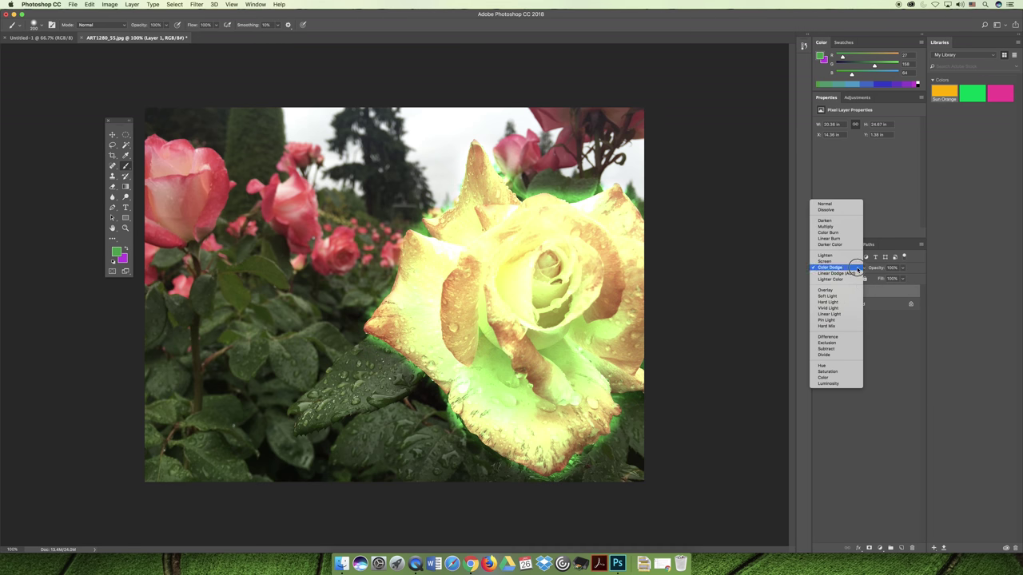
pyautogui.click(844, 299)
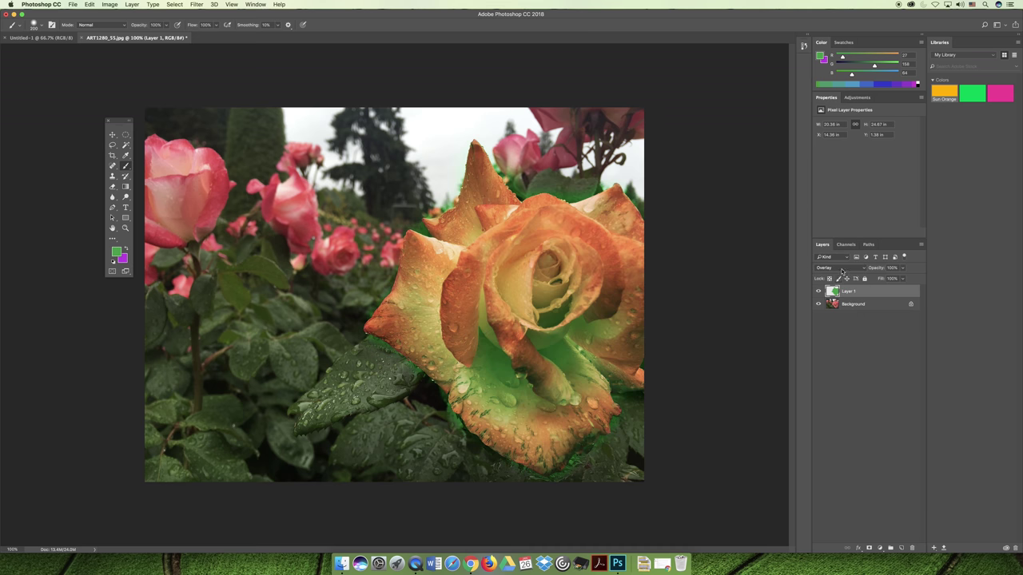
pyautogui.click(839, 268)
pyautogui.click(842, 278)
pyautogui.click(838, 269)
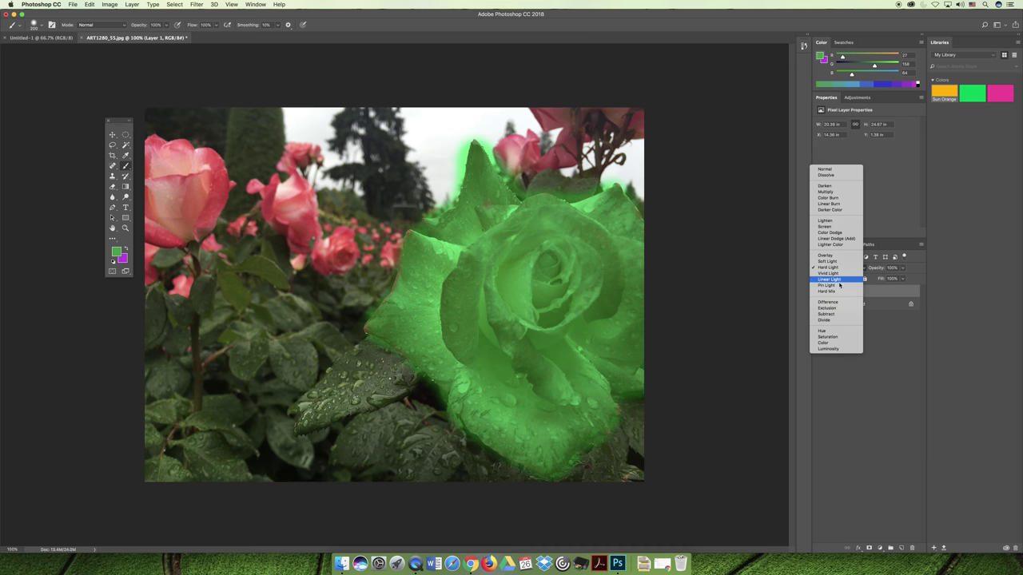
pyautogui.click(839, 286)
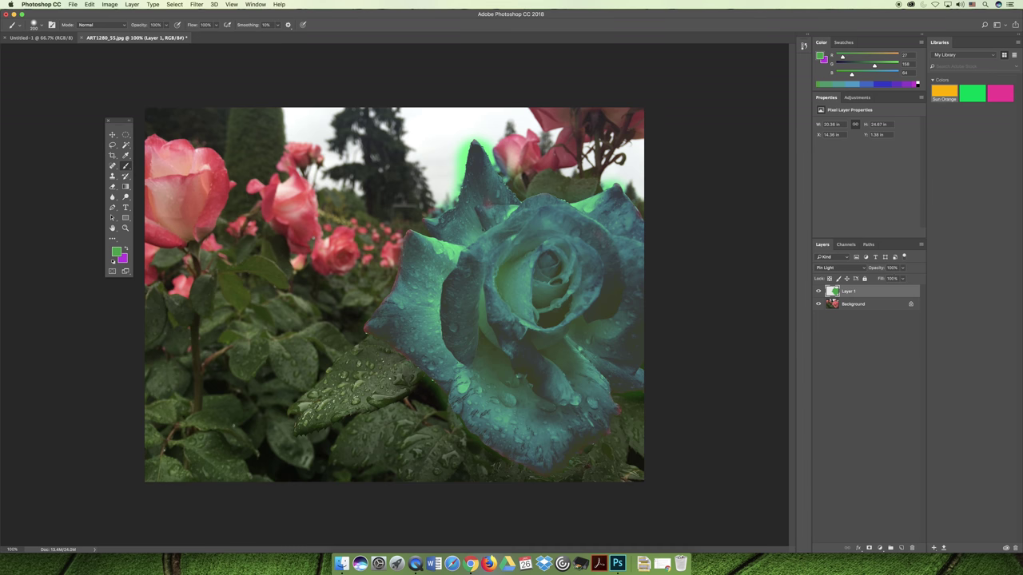
pyautogui.click(904, 279)
pyautogui.click(892, 290)
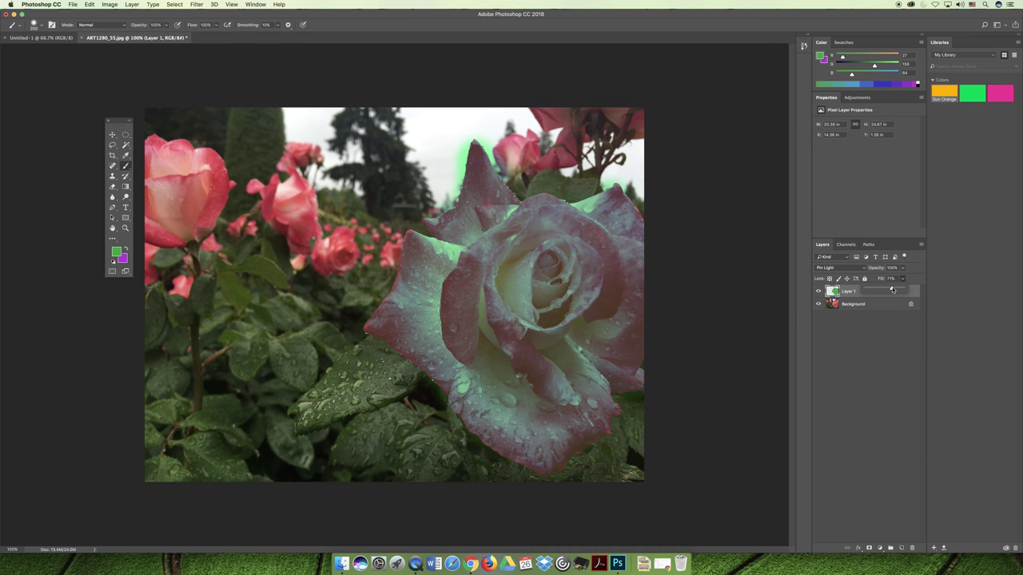
pyautogui.moveTo(893, 290); pyautogui.dragTo(885, 292)
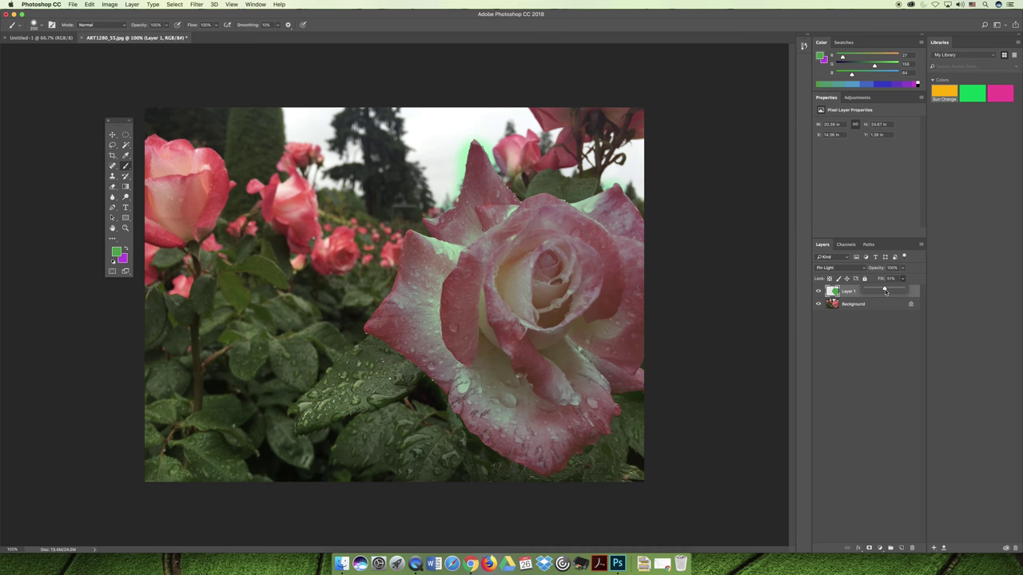
pyautogui.press('Escape')
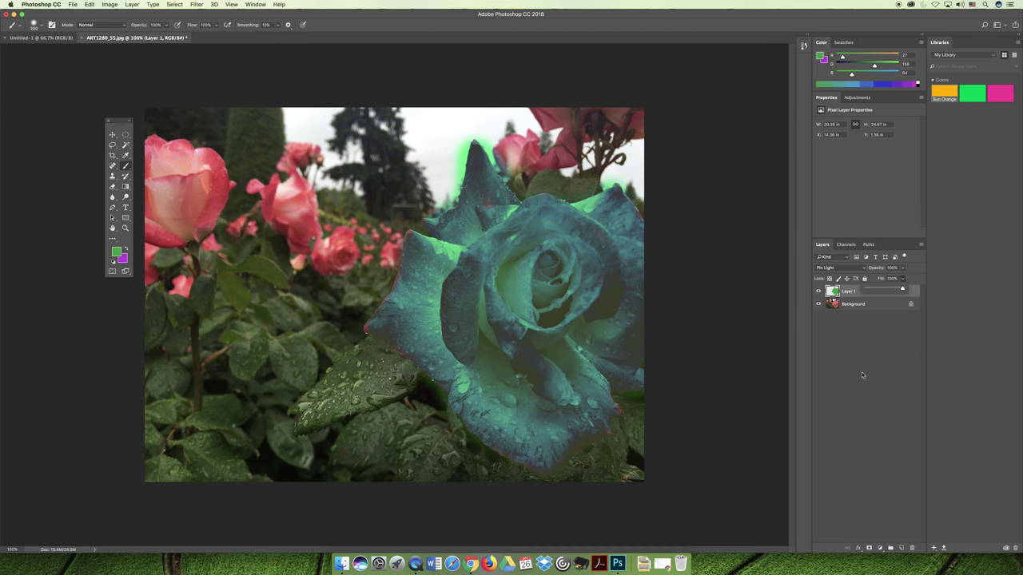
pyautogui.click(861, 371)
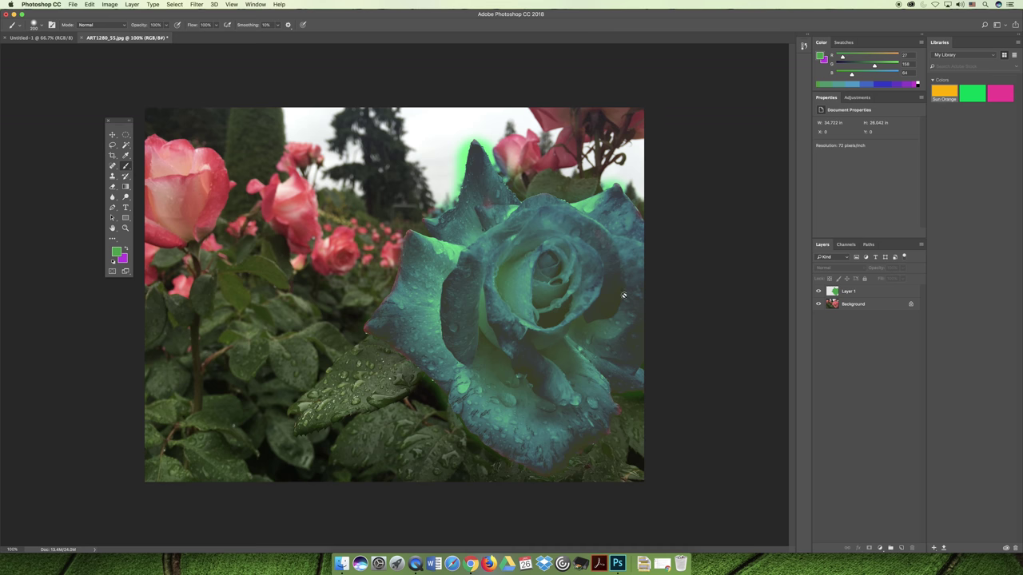
pyautogui.click(116, 250)
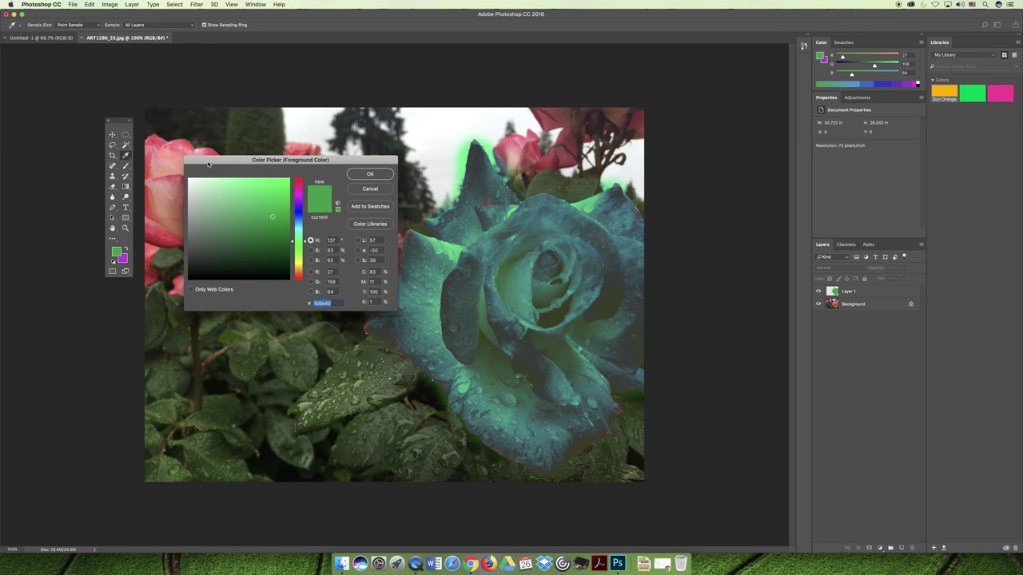
# Step: Move the Color Picker aside, shift the hue toward blue, and sample a brownish-pink from the rose
pyautogui.moveTo(207, 164); pyautogui.dragTo(482, 189)
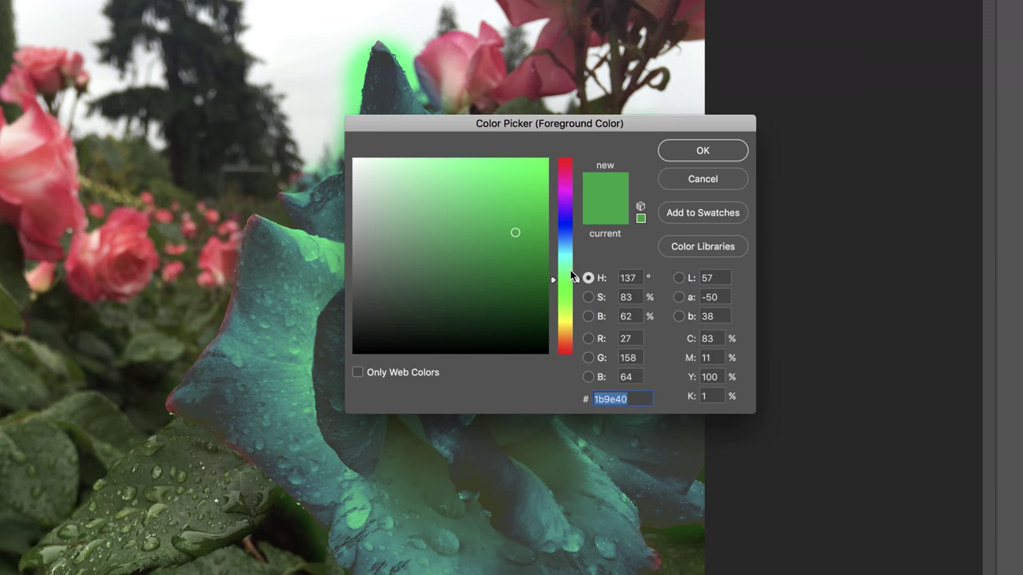
pyautogui.moveTo(570, 258)
pyautogui.mouseDown()
pyautogui.moveTo(562, 219)
pyautogui.moveTo(498, 176)
pyautogui.moveTo(463, 195)
pyautogui.moveTo(523, 178)
pyautogui.moveTo(523, 259)
pyautogui.moveTo(506, 185)
pyautogui.moveTo(520, 196)
pyautogui.mouseUp()
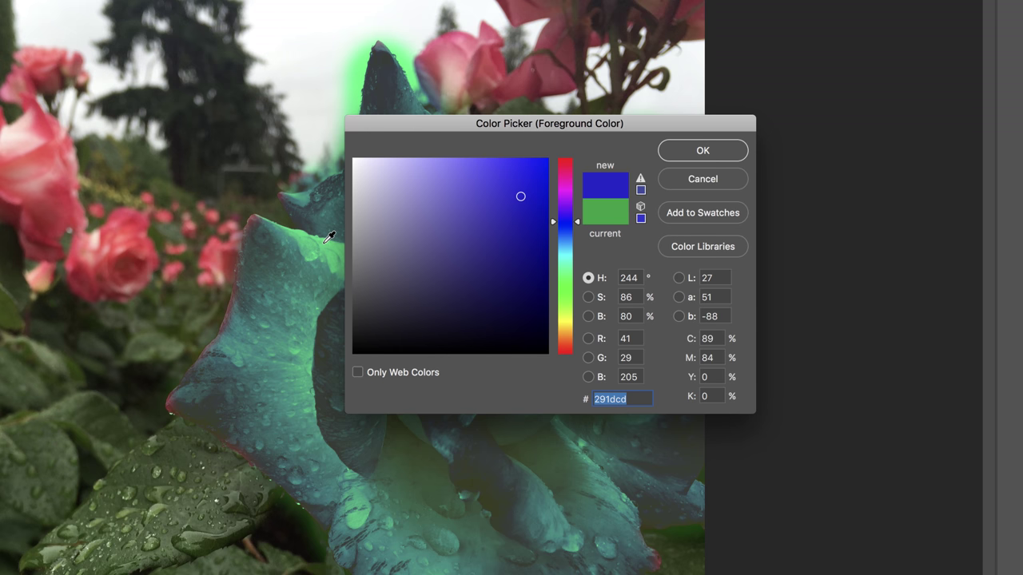
pyautogui.click(325, 242)
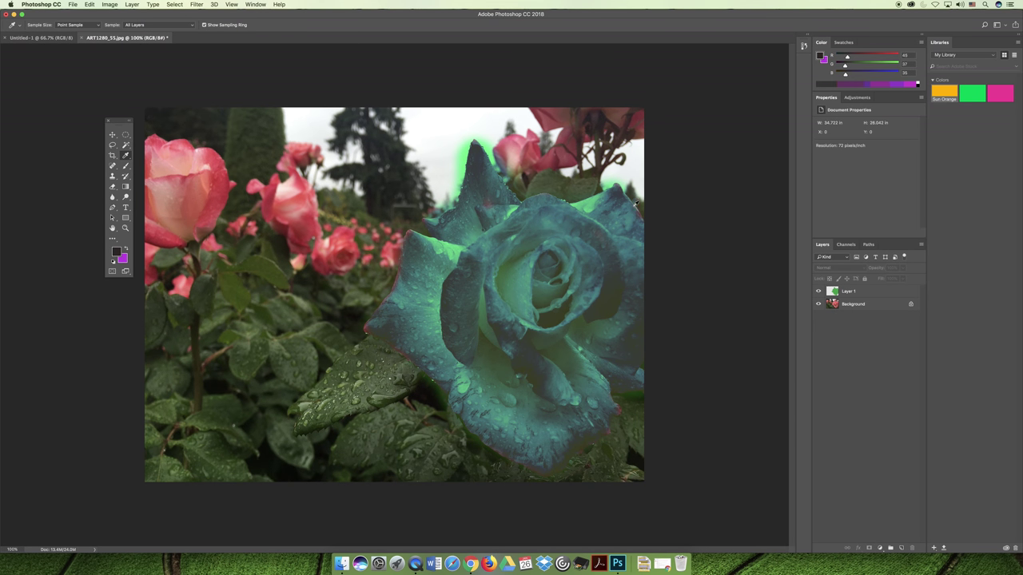
pyautogui.click(629, 272)
# Step: Sample the pink rose petals with the Eyedropper, ending on the deeper red lower petal
pyautogui.moveTo(561, 347); pyautogui.dragTo(175, 222)
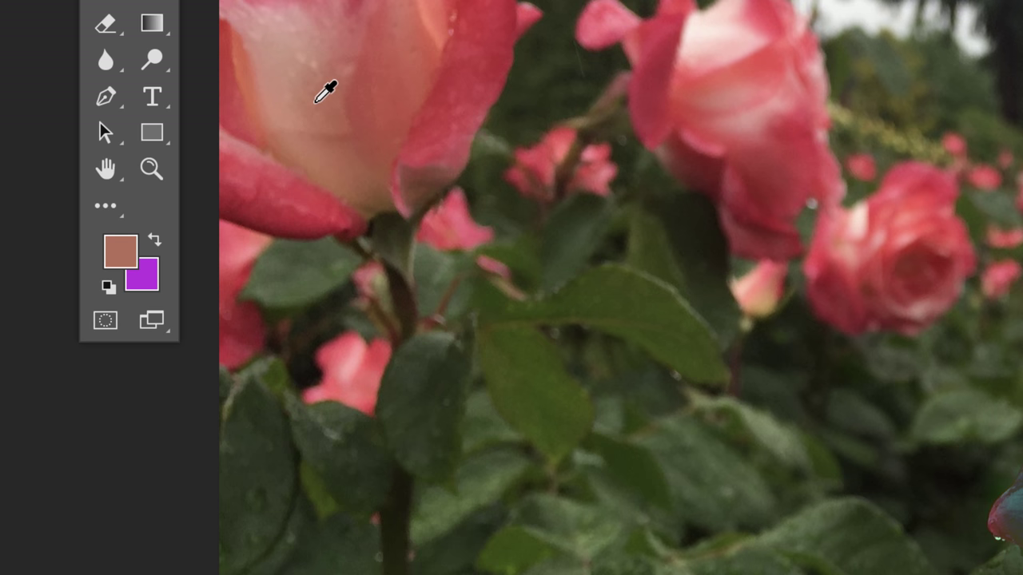
pyautogui.click(487, 77)
pyautogui.click(491, 14)
pyautogui.click(500, 63)
pyautogui.click(443, 151)
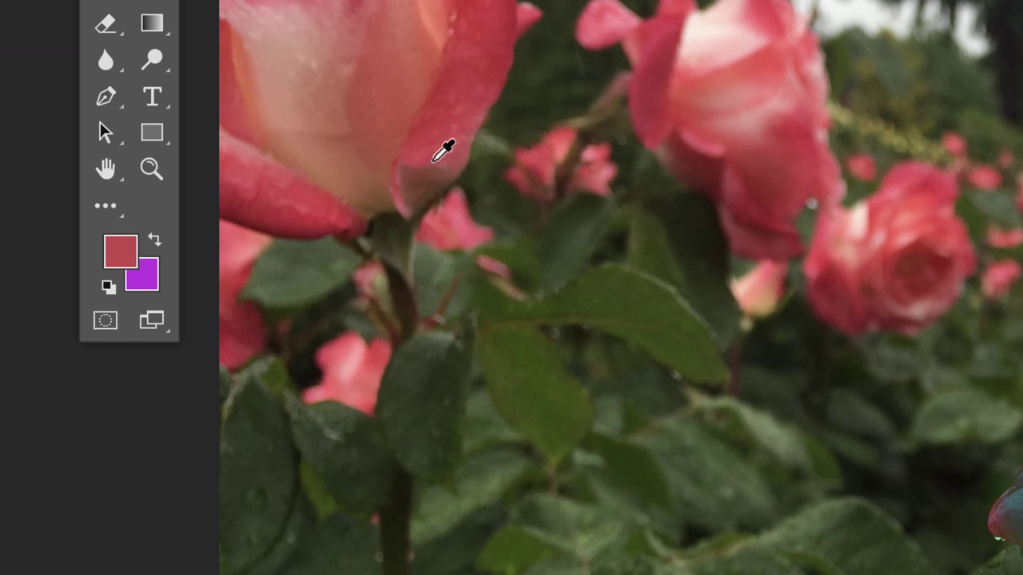
pyautogui.click(292, 207)
pyautogui.click(304, 209)
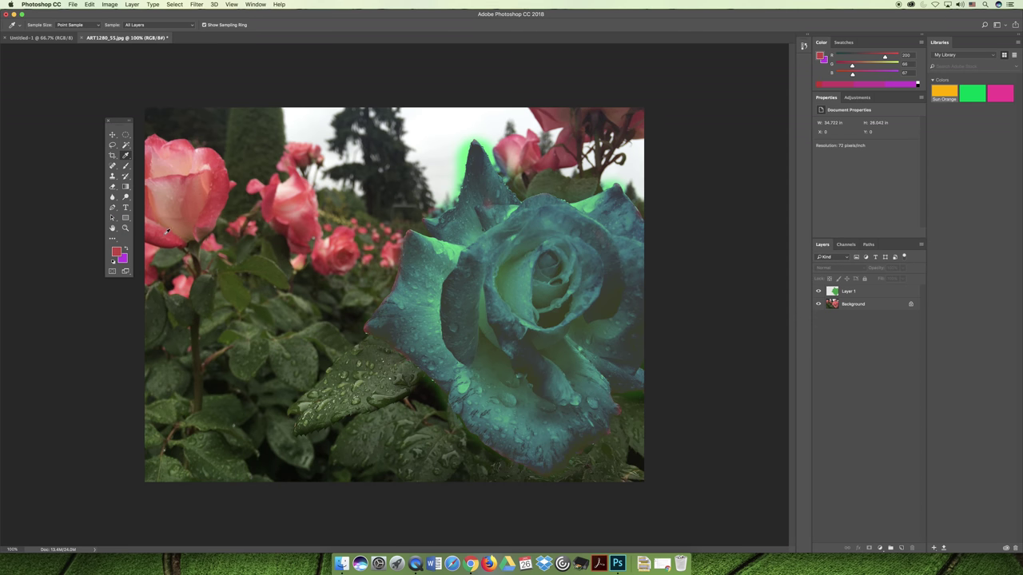
# Step: Sample a rose into the foreground Color Picker, leaving the foreground a rose red c84243, then cancel
pyautogui.click(117, 251)
pyautogui.moveTo(548, 183); pyautogui.dragTo(611, 136)
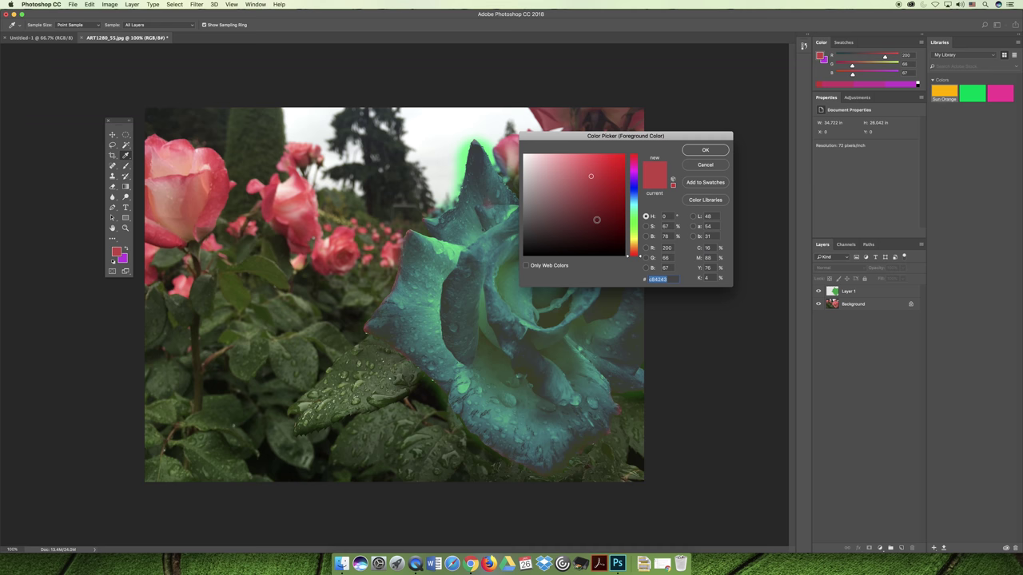
pyautogui.click(301, 197)
pyautogui.click(696, 166)
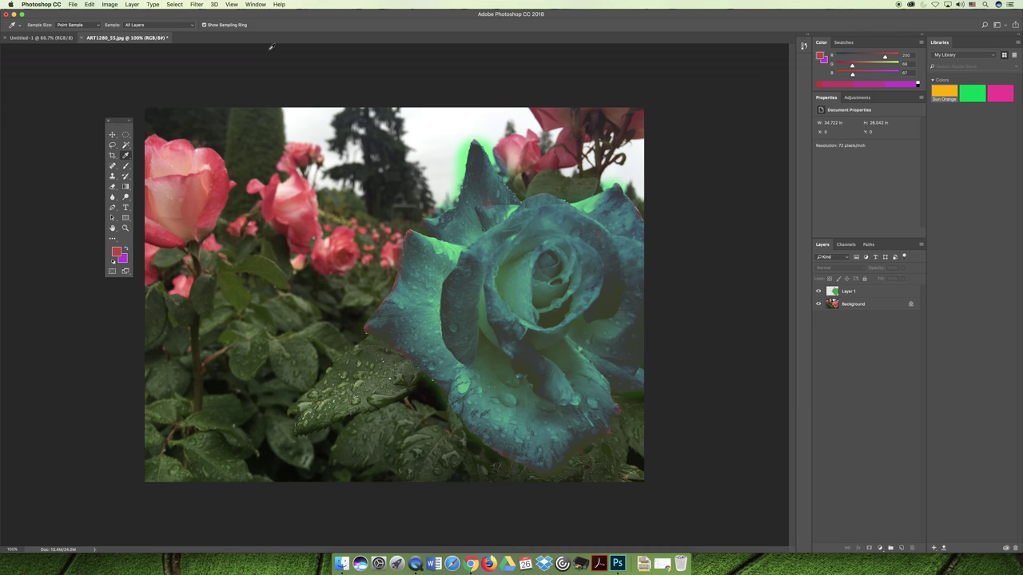
# Step: Delete the green overlay Layer 1
pyautogui.click(863, 291)
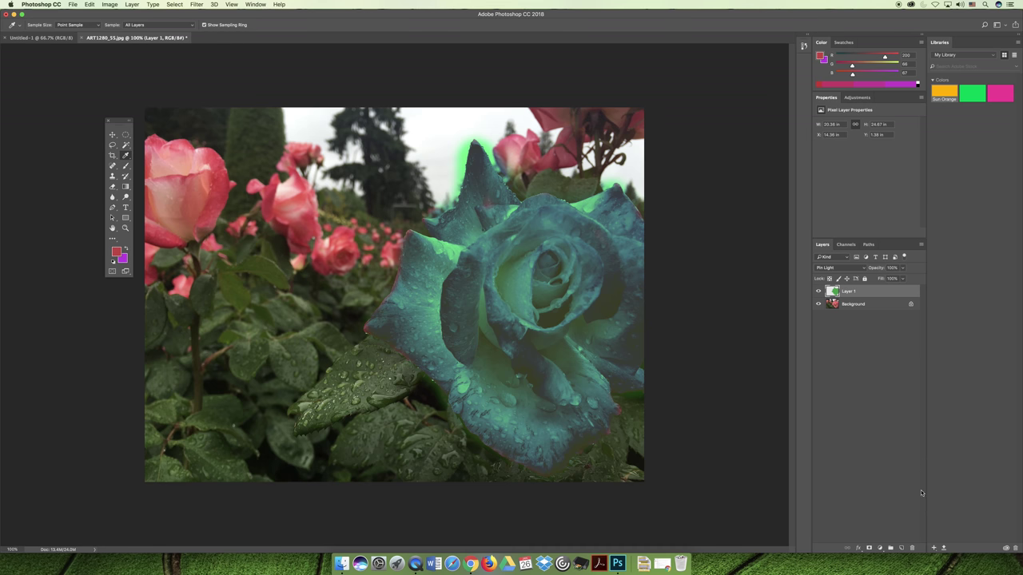
pyautogui.click(912, 548)
pyautogui.click(582, 183)
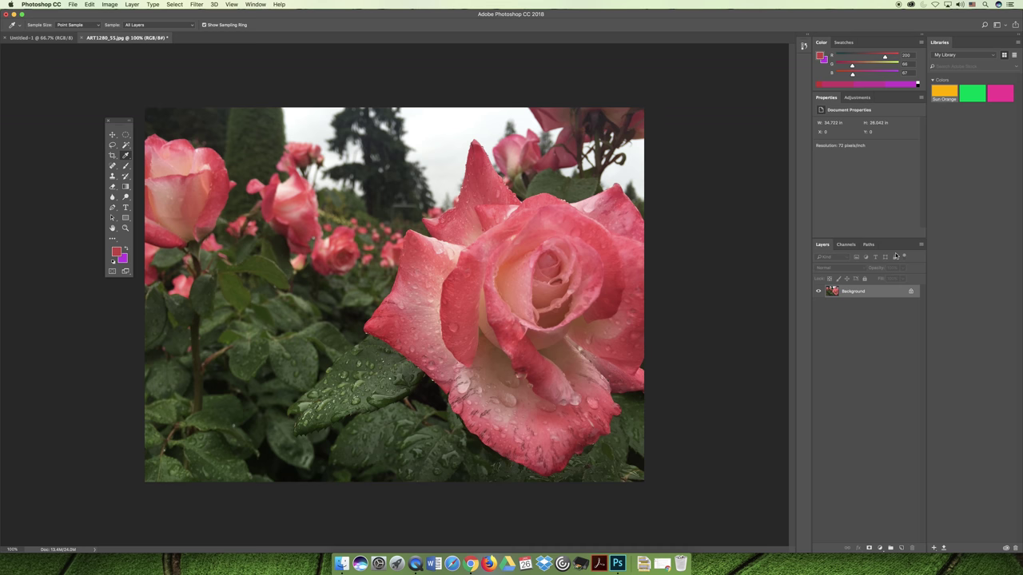
# Step: Convert the locked Background into an editable Layer 0
pyautogui.doubleClick(853, 292)
pyautogui.click(451, 208)
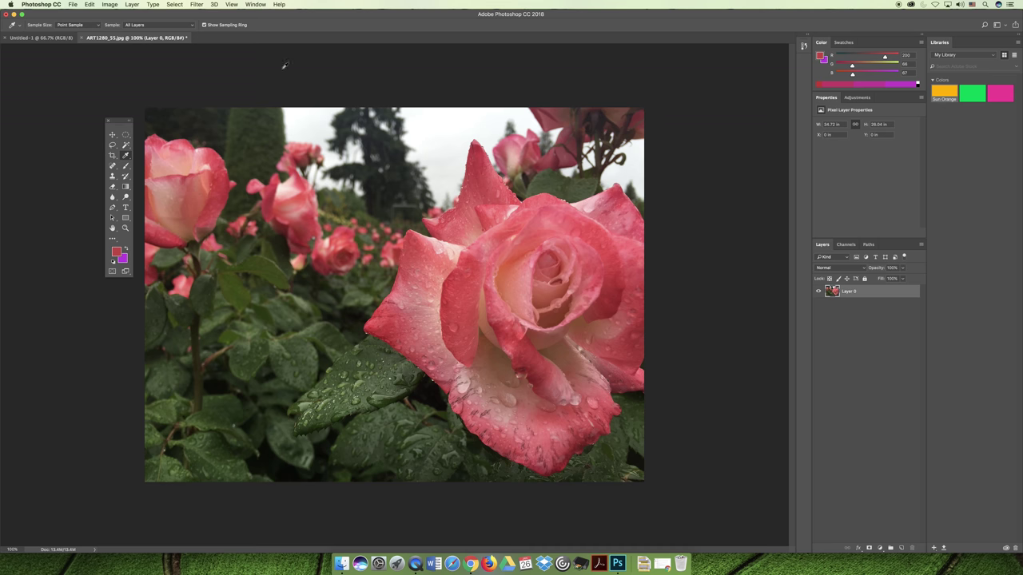
pyautogui.click(173, 4)
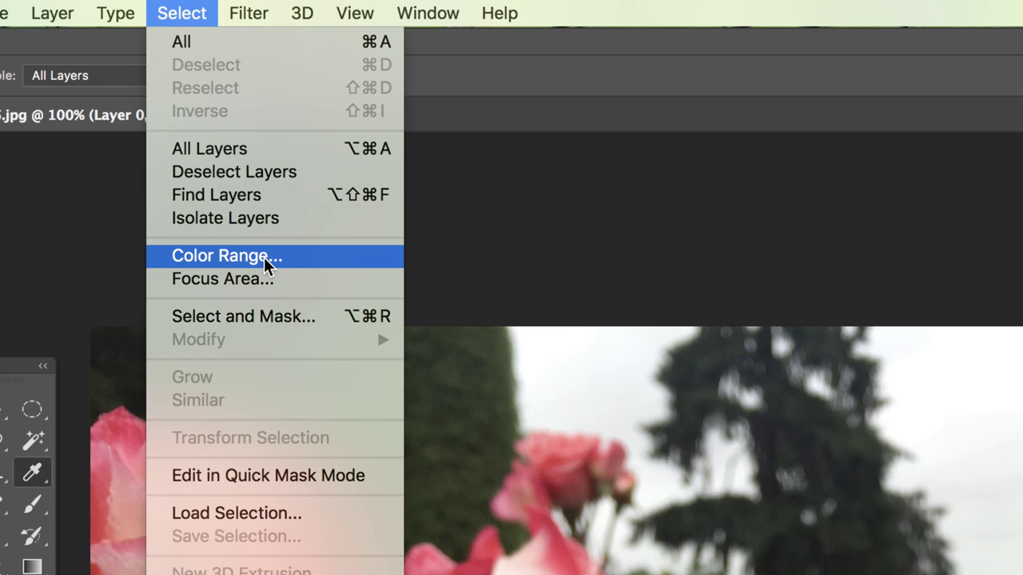
# Step: Start a Color Range selection sampled from the big pink rose
pyautogui.click(264, 259)
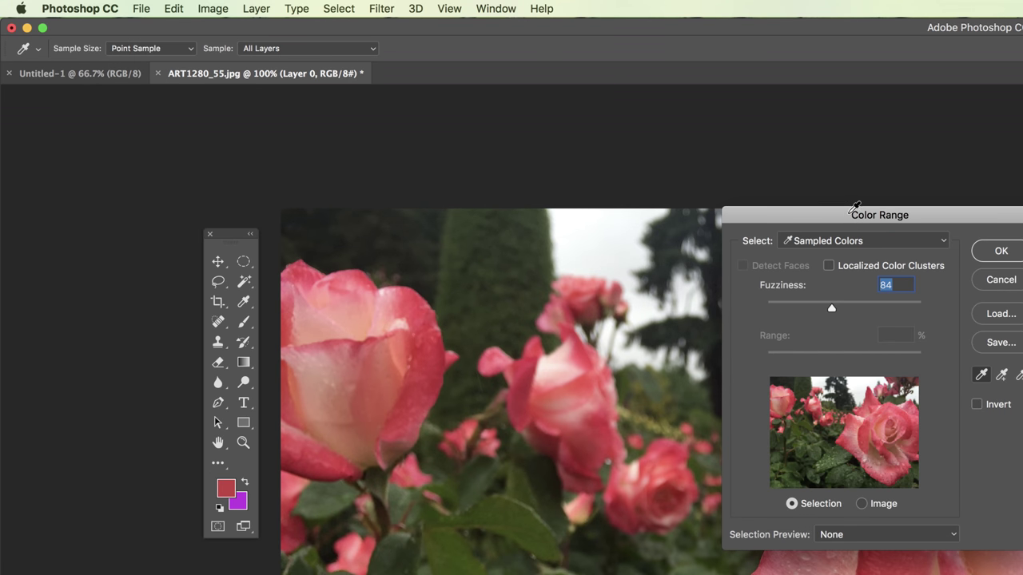
pyautogui.moveTo(853, 207); pyautogui.dragTo(732, 134)
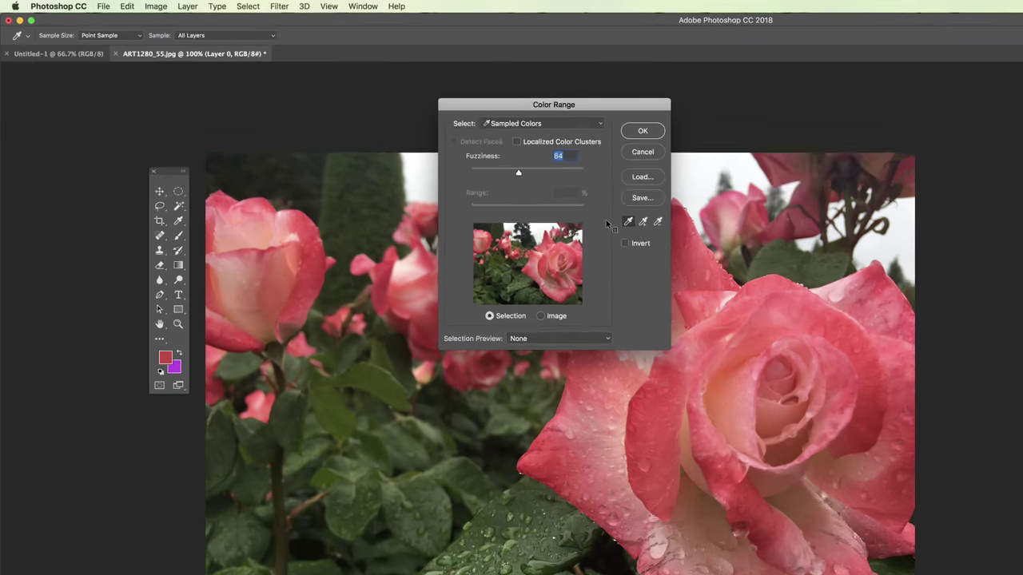
pyautogui.click(549, 256)
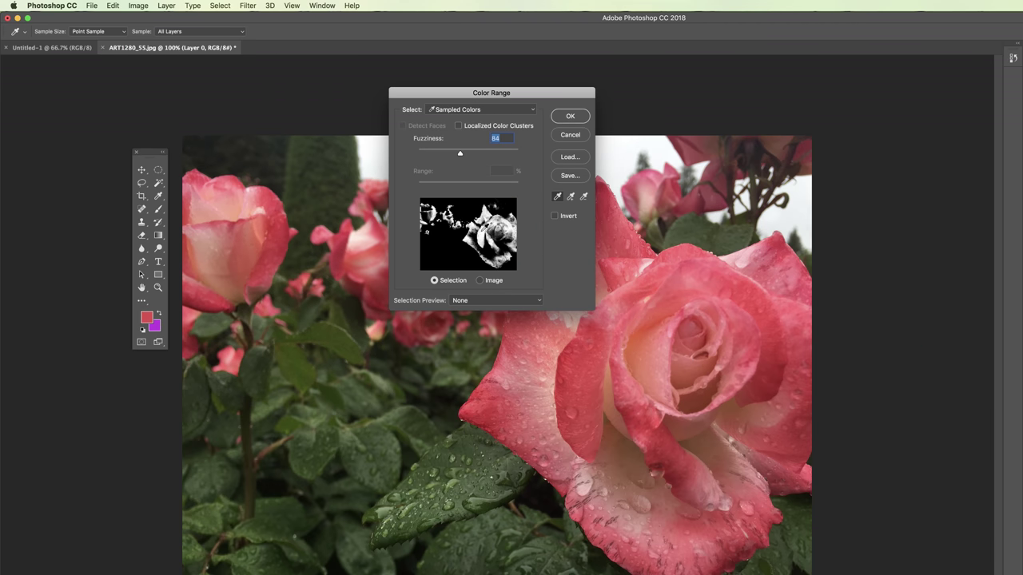
pyautogui.click(448, 257)
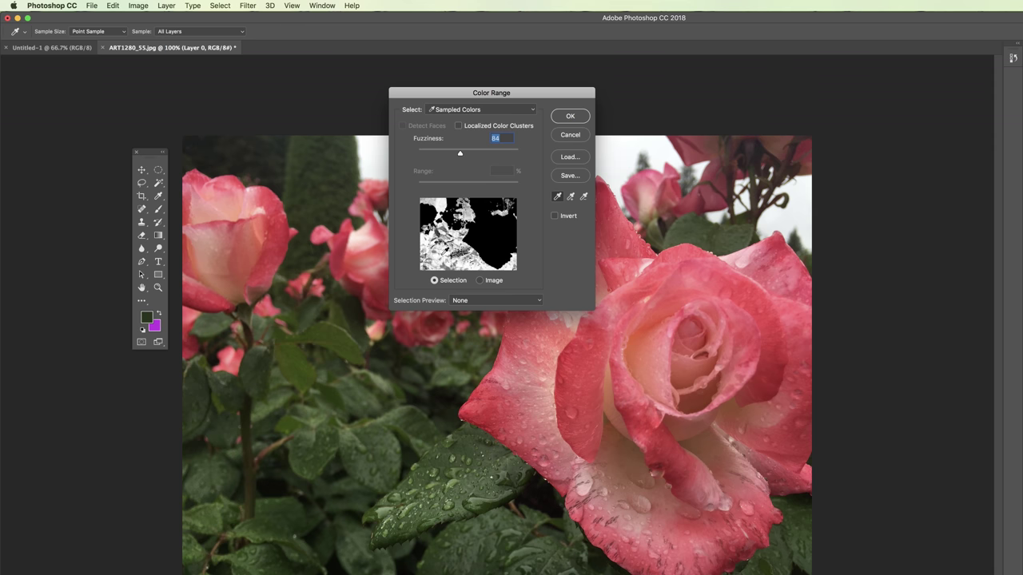
pyautogui.click(474, 235)
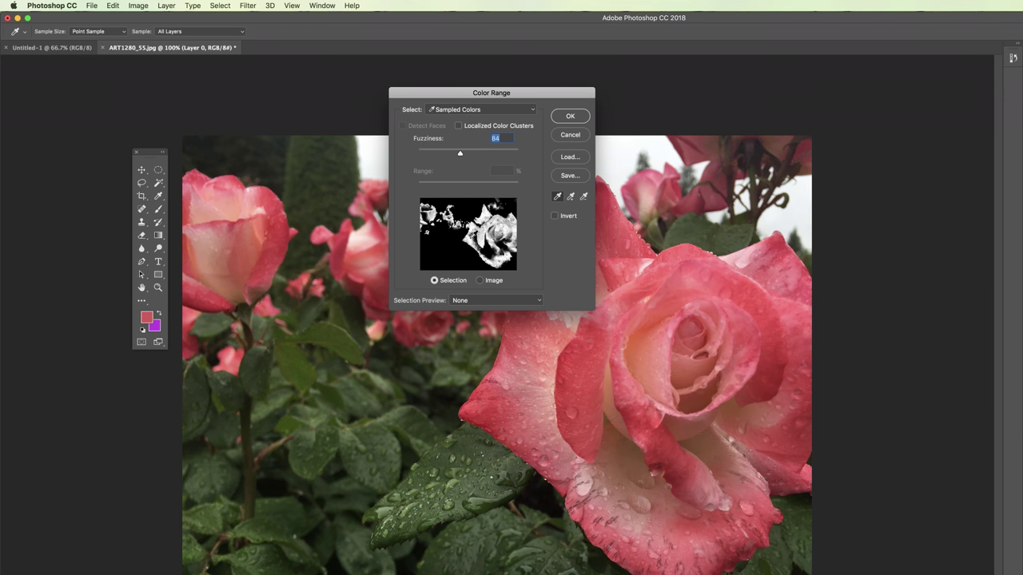
pyautogui.moveTo(502, 88); pyautogui.dragTo(870, 73)
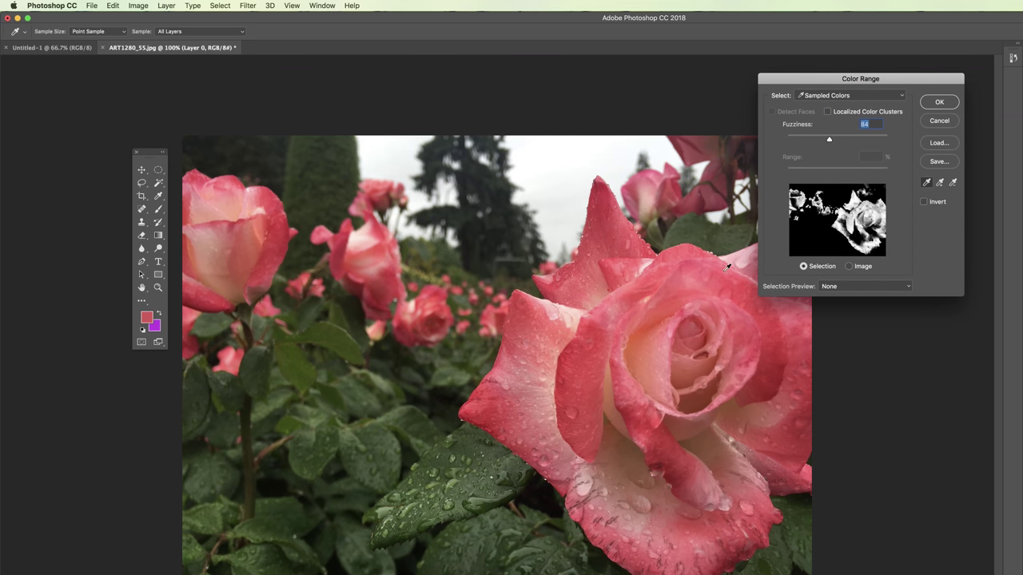
# Step: Sample the left, big and background roses' petals at Fuzziness 84 and accept the selection
pyautogui.click(599, 185)
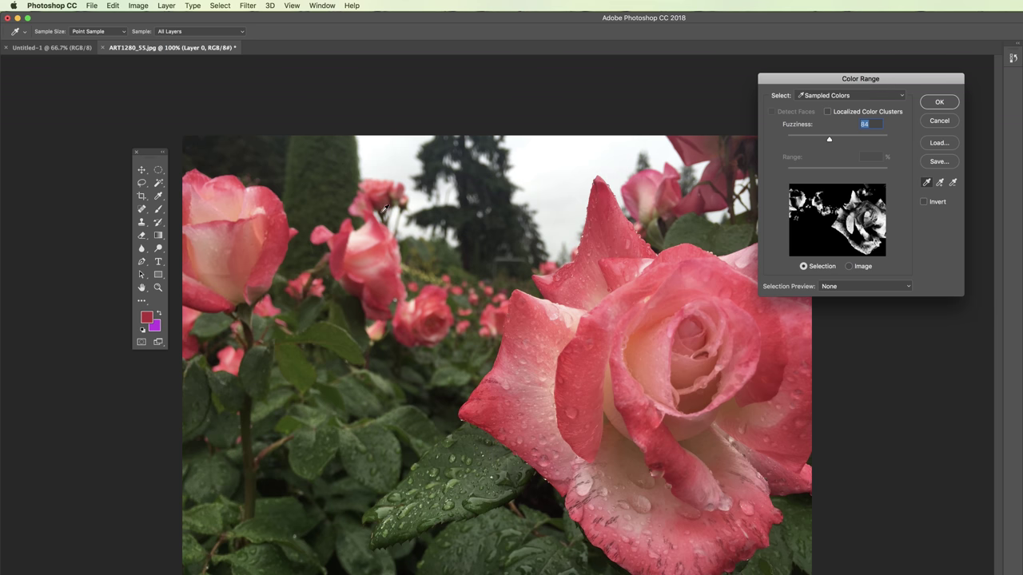
pyautogui.click(344, 241)
pyautogui.click(282, 227)
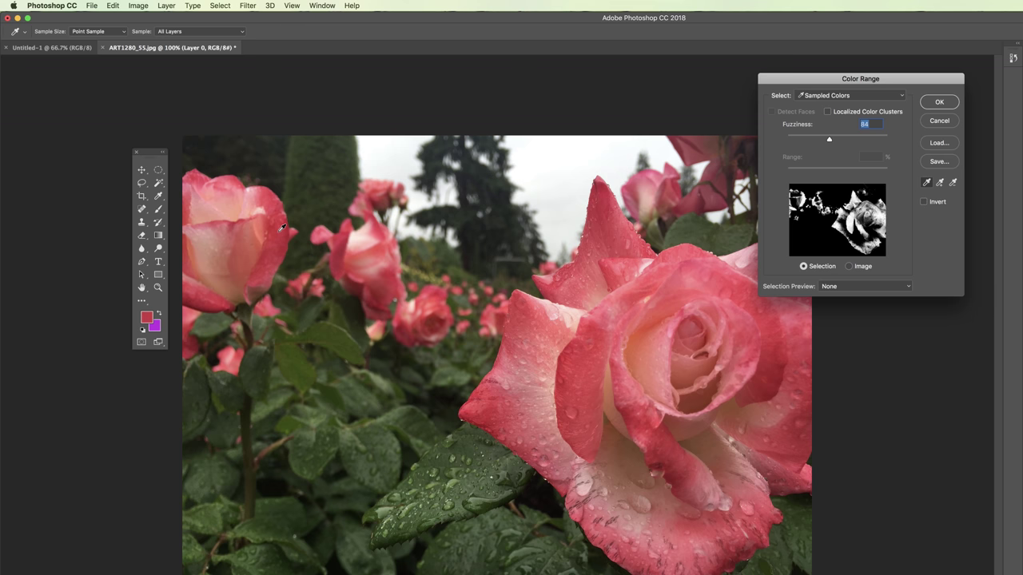
pyautogui.click(234, 209)
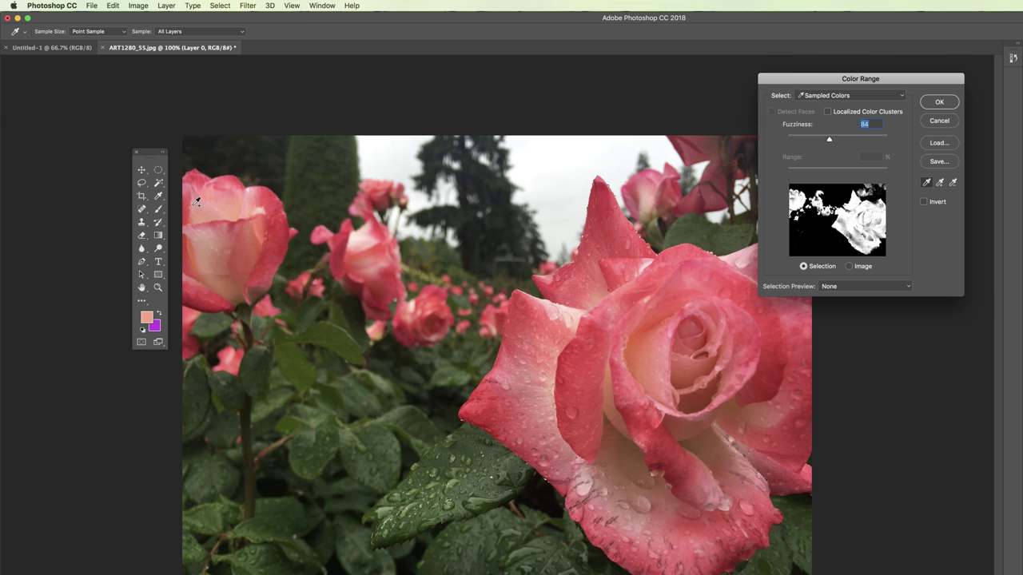
pyautogui.click(197, 201)
pyautogui.moveTo(561, 314); pyautogui.dragTo(599, 218)
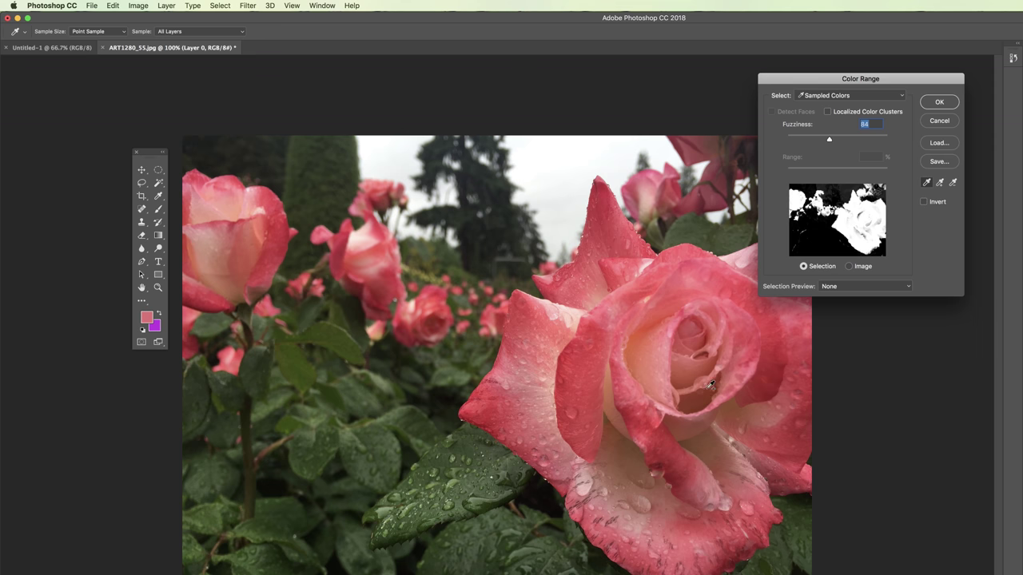
pyautogui.click(435, 318)
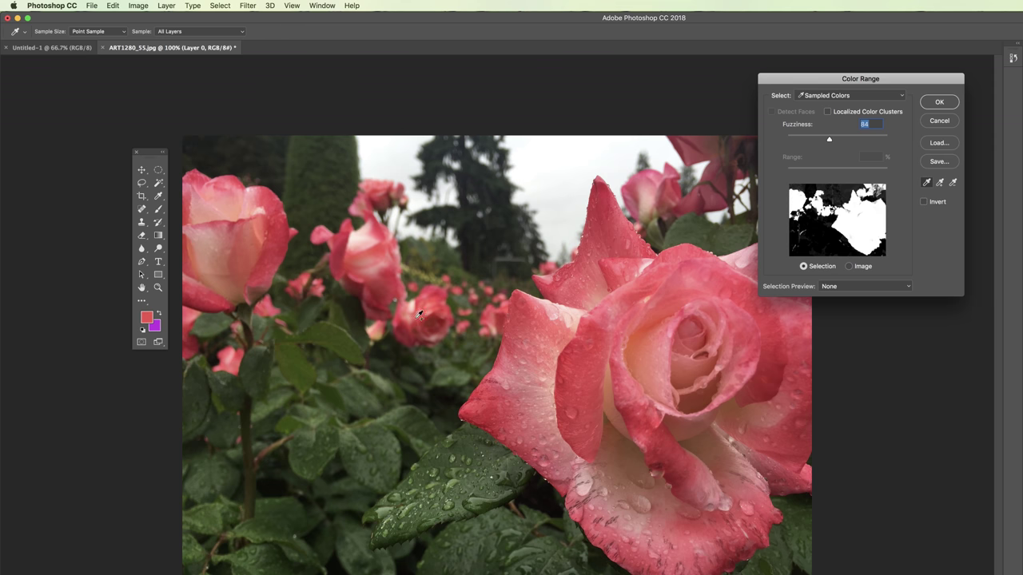
pyautogui.click(942, 104)
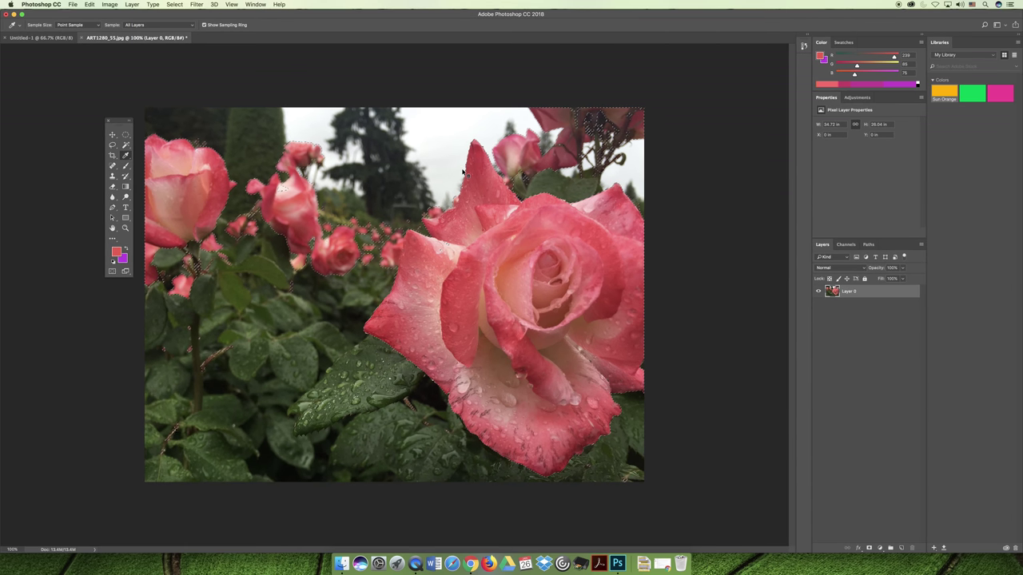
# Step: Add a Hue/Saturation adjustment layer and shift the Hue right until the roses turn yellow
pyautogui.click(881, 547)
pyautogui.click(902, 459)
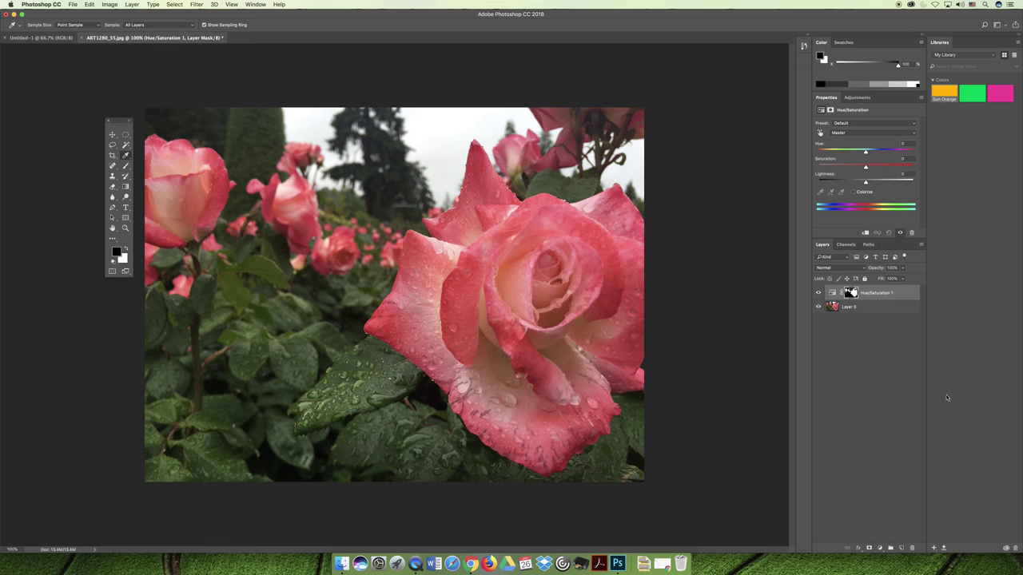
pyautogui.moveTo(866, 151); pyautogui.dragTo(887, 152)
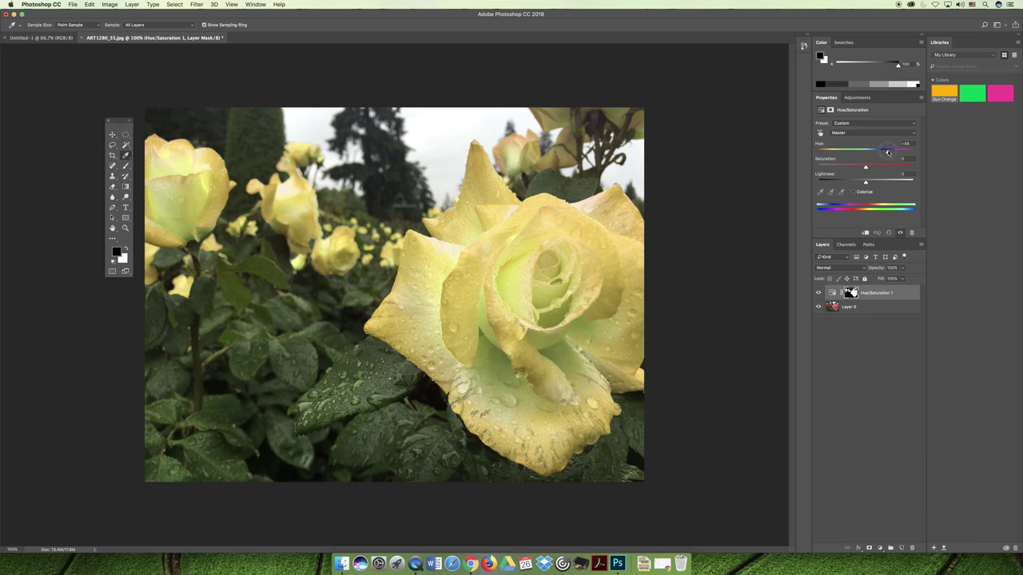